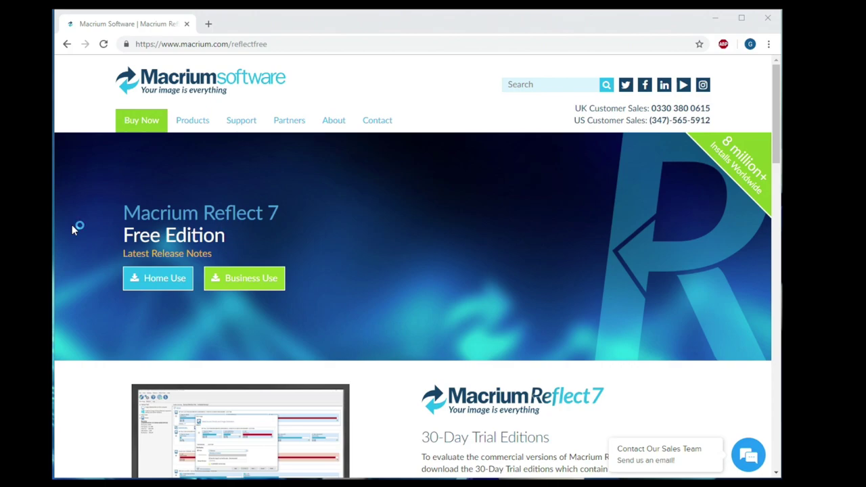
# Download the Macrium Reflect 7 Free Edition for home use without entering an email, and launch the ReflectDLHF.exe installer.
pyautogui.click(180, 278)
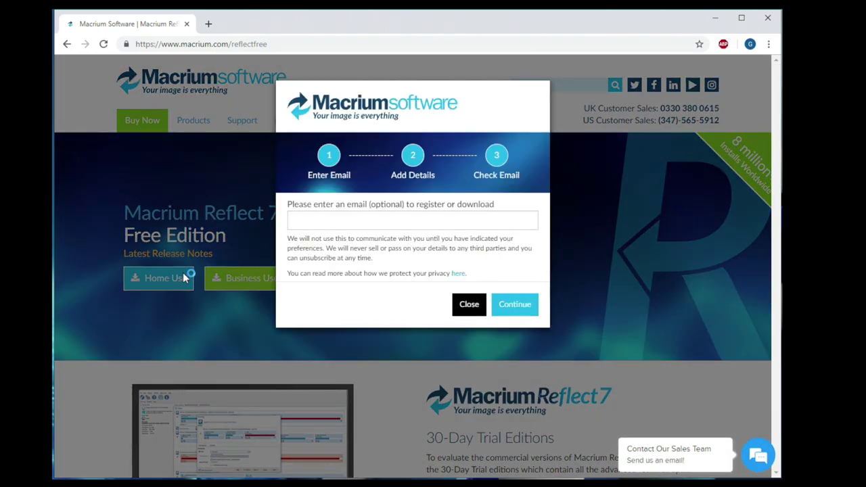
pyautogui.click(511, 306)
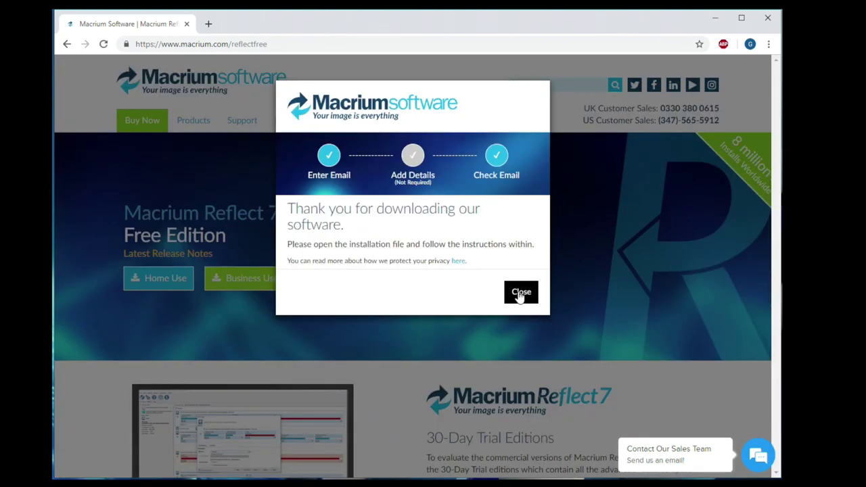
pyautogui.click(519, 296)
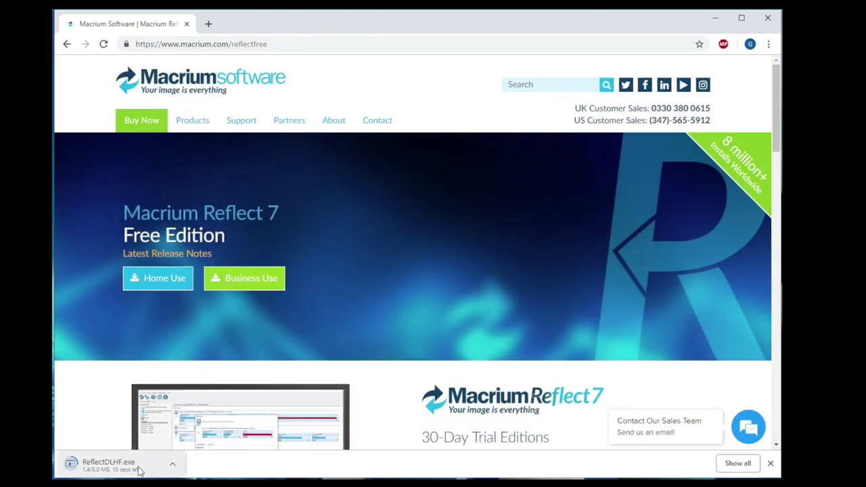
pyautogui.click(119, 464)
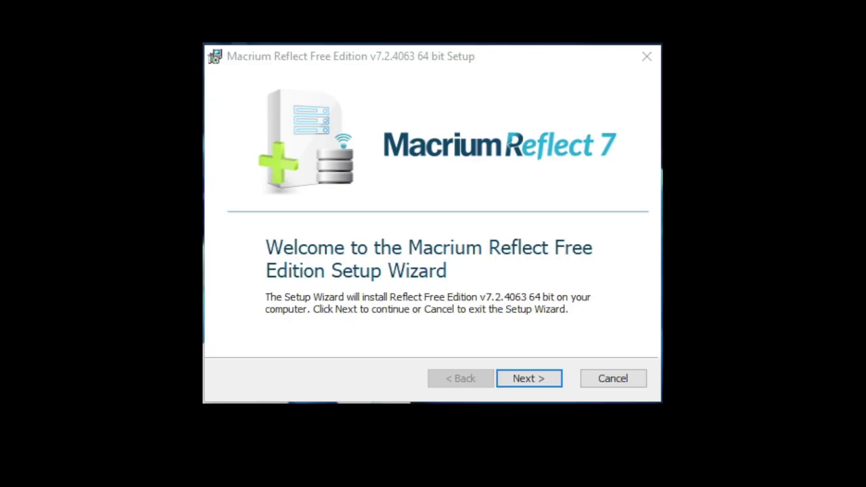
# Accept the license agreement in the setup wizard and choose the Home licence for the Free edition.
pyautogui.click(535, 382)
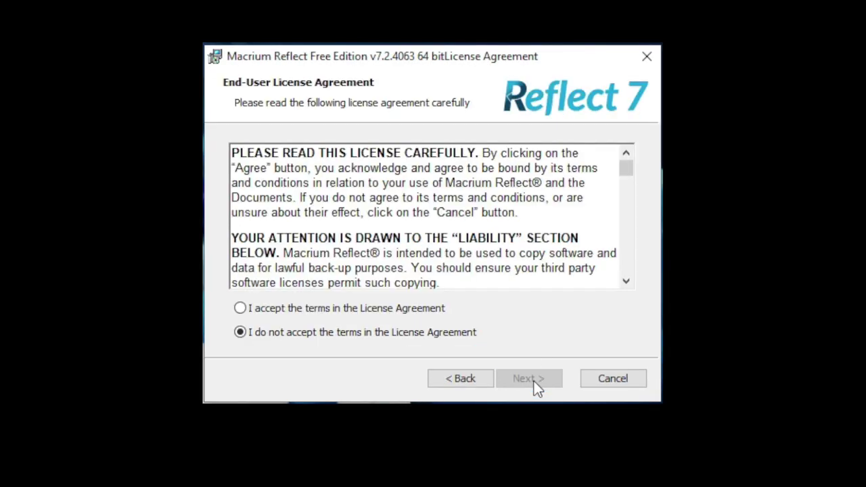
pyautogui.click(377, 309)
pyautogui.click(514, 379)
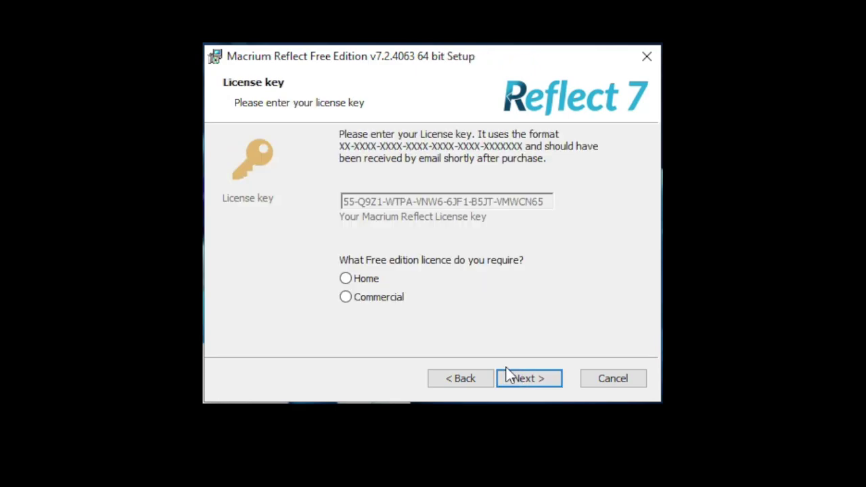
pyautogui.click(345, 280)
pyautogui.click(522, 382)
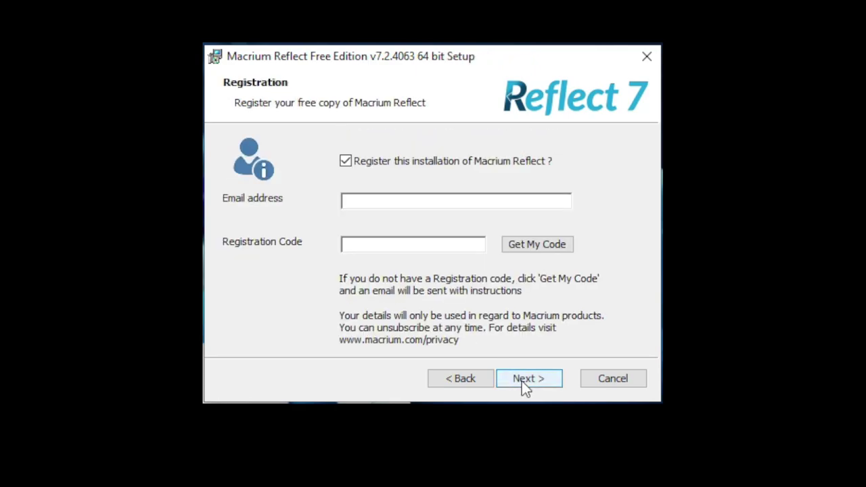
# Opt out of registration, install Macrium Reflect with the default custom setup options, and finish with it launching.
pyautogui.click(494, 162)
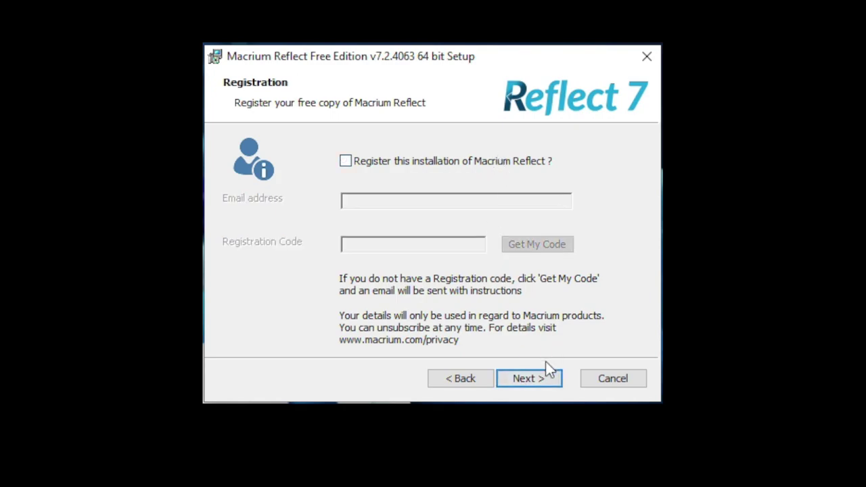
pyautogui.click(546, 382)
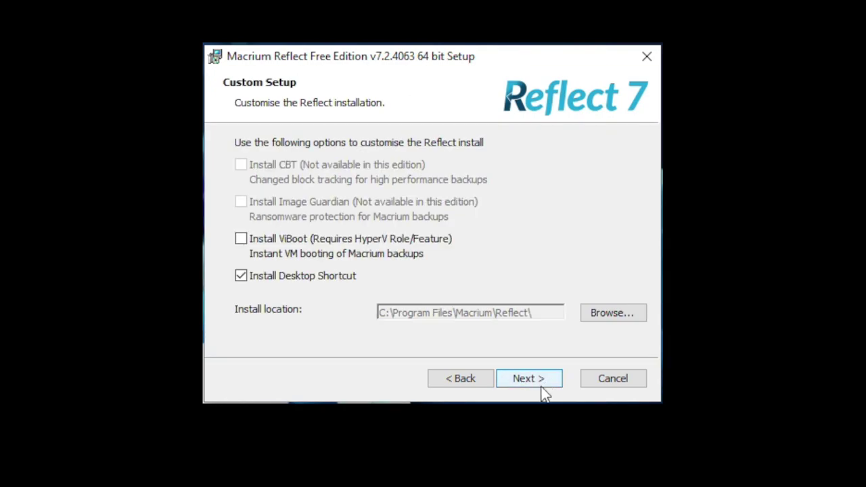
pyautogui.click(538, 379)
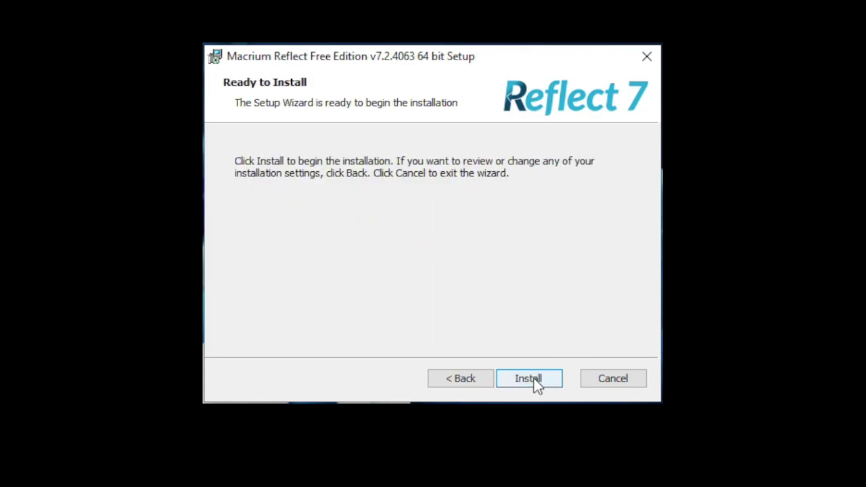
pyautogui.click(534, 378)
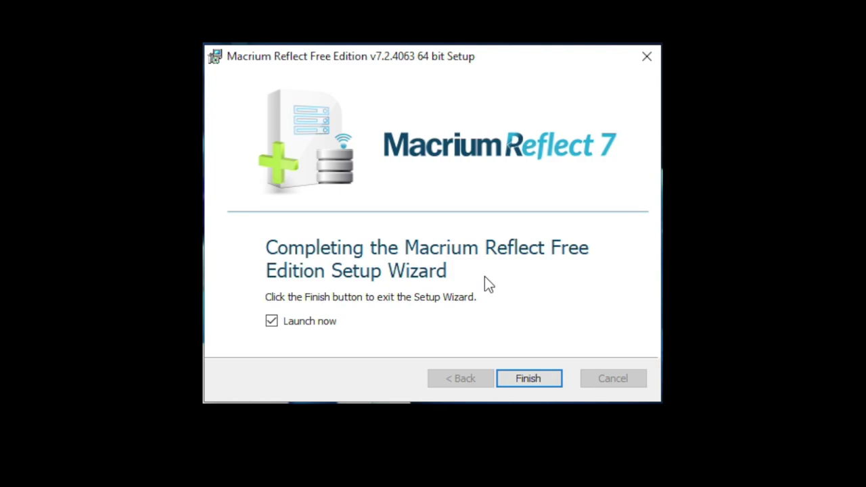
pyautogui.click(511, 376)
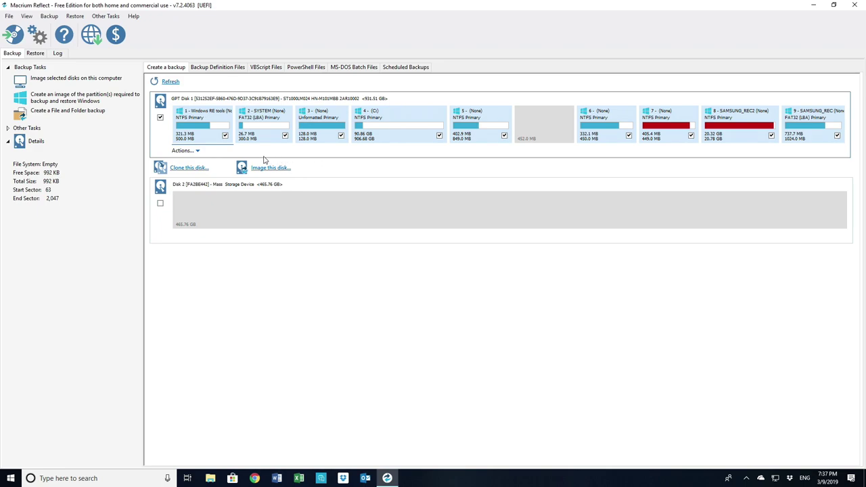
# Start cloning GPT Disk 1 with Disk 2 as the destination, and copy the selected partitions onto it.
pyautogui.click(198, 168)
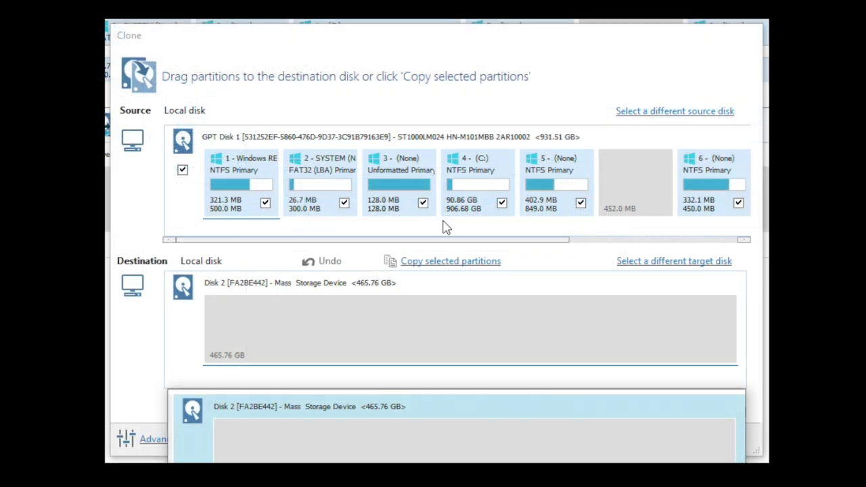
pyautogui.click(551, 214)
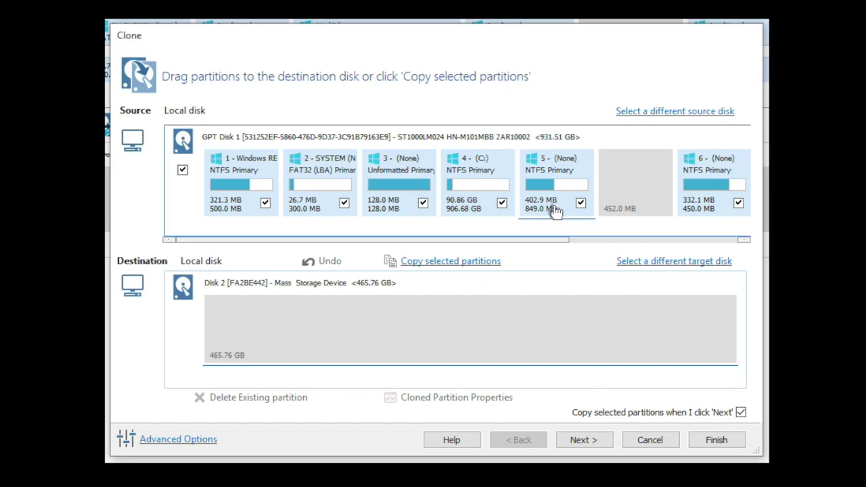
pyautogui.click(466, 270)
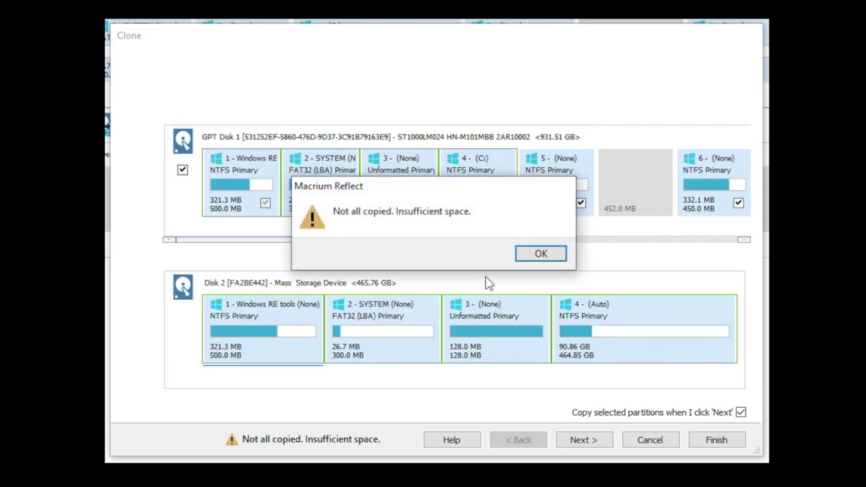
pyautogui.click(561, 251)
# Set the size of cloned partition 4 on the destination disk to 400 GB.
pyautogui.click(593, 303)
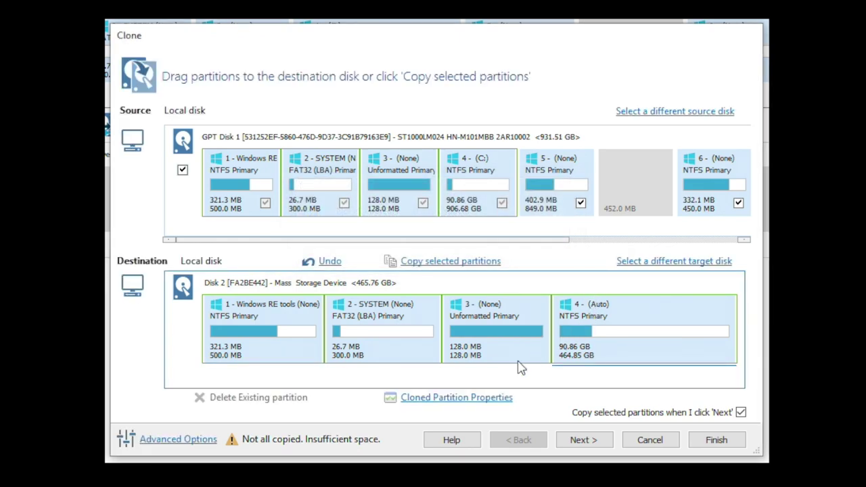
pyautogui.click(492, 399)
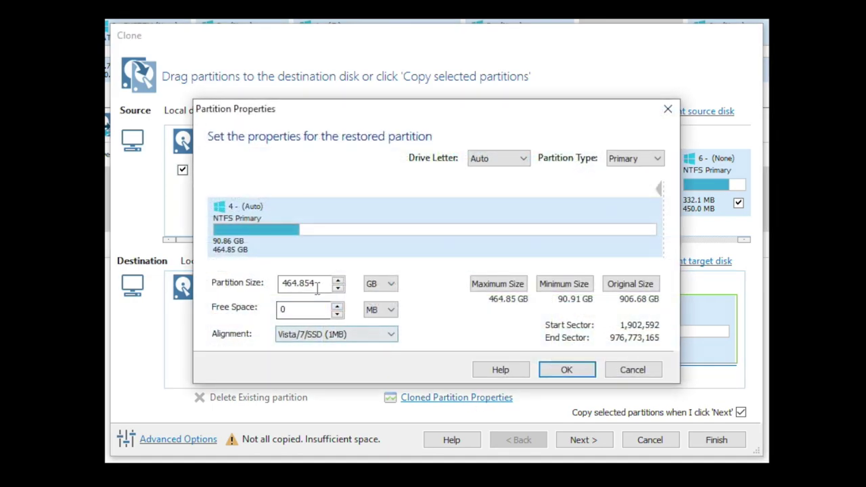
pyautogui.click(318, 284)
pyautogui.moveTo(314, 285); pyautogui.dragTo(225, 289)
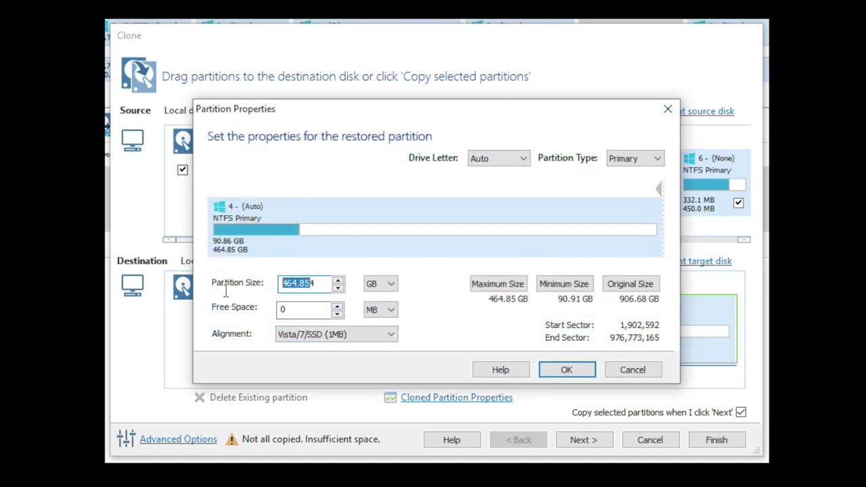
pyautogui.write('4')
pyautogui.write('00')
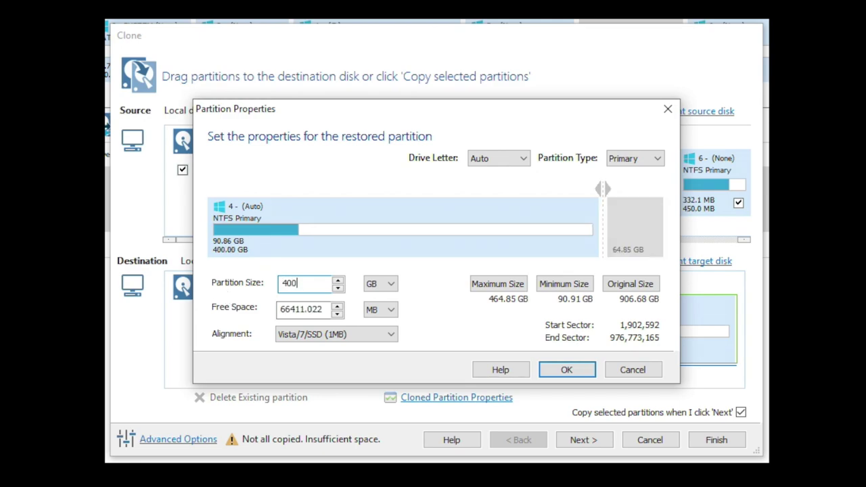
pyautogui.press('Return')
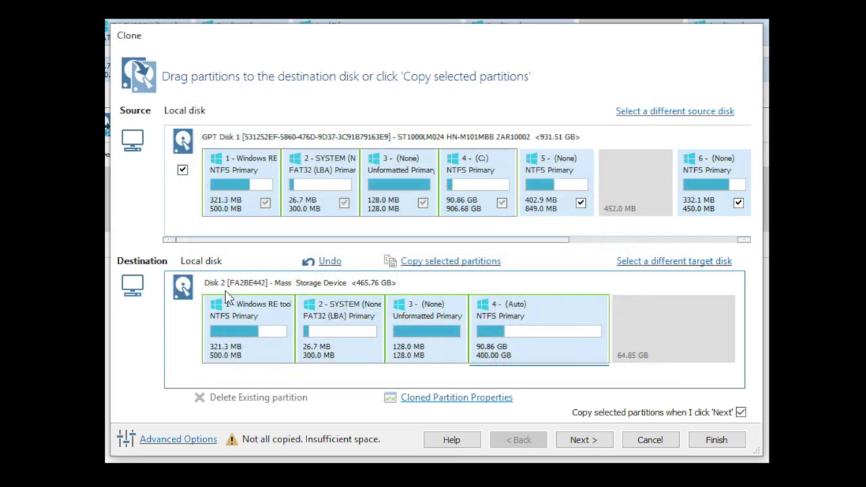
# Copy source partitions 5, 6, 7, 8 and 9 one by one, in order, into the destination disk's unallocated space.
pyautogui.click(650, 240)
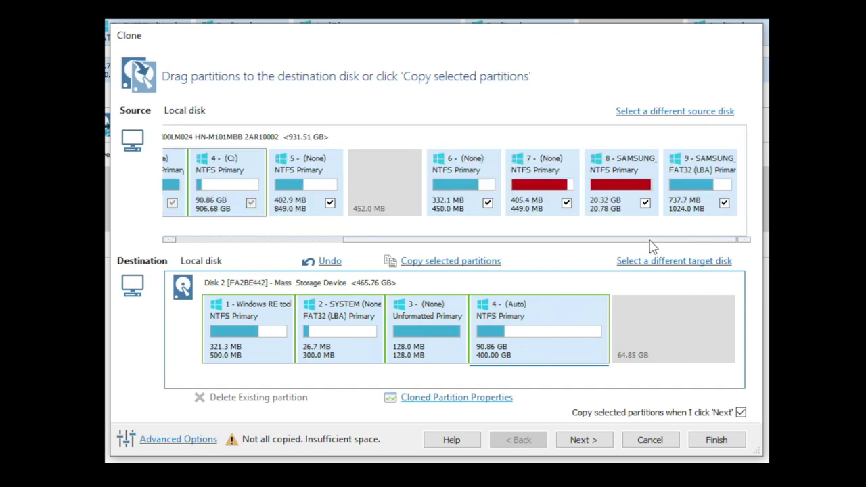
pyautogui.click(318, 165)
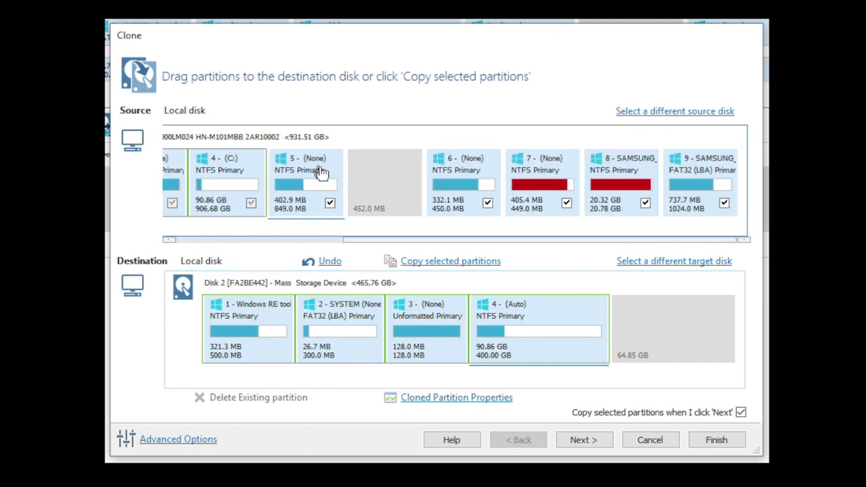
pyautogui.moveTo(318, 165); pyautogui.dragTo(644, 321)
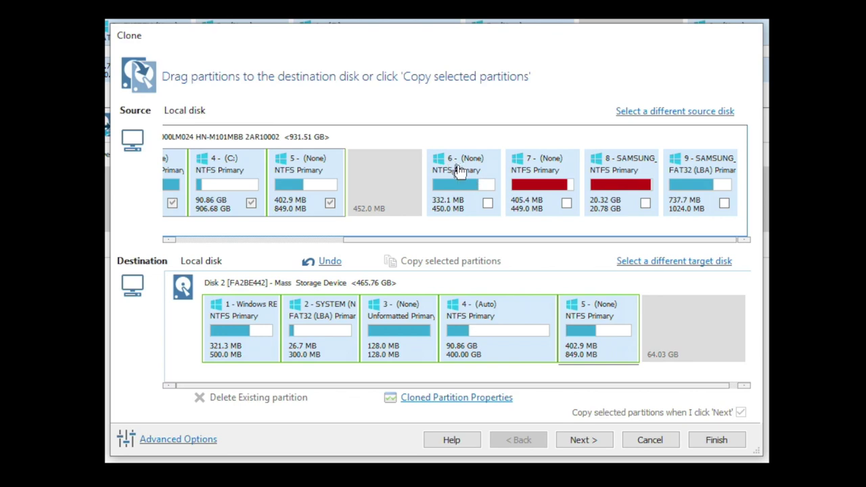
pyautogui.moveTo(454, 170); pyautogui.dragTo(668, 305)
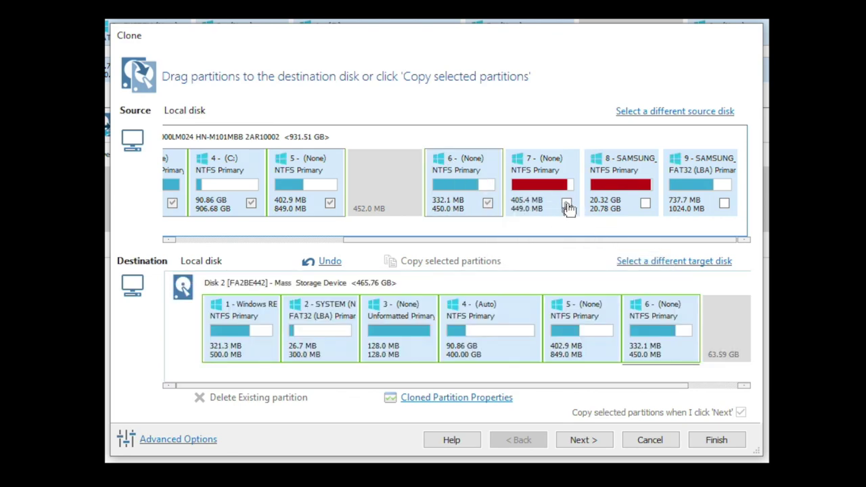
pyautogui.moveTo(531, 170); pyautogui.dragTo(702, 319)
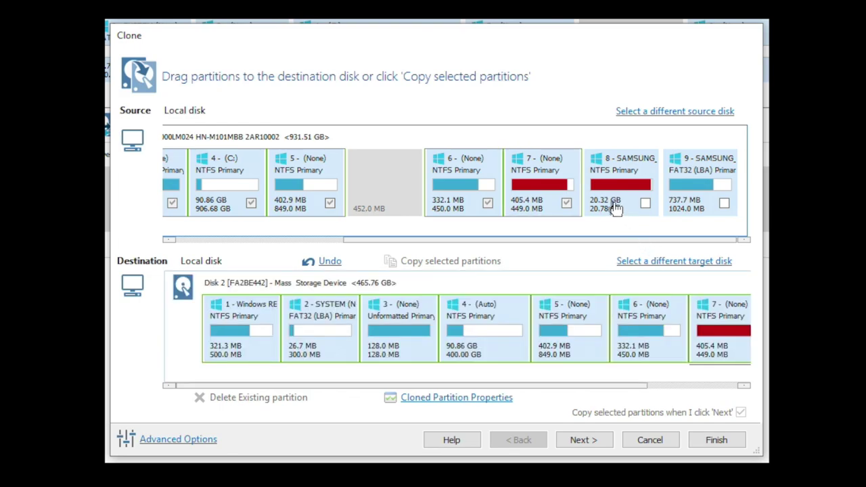
pyautogui.click(660, 389)
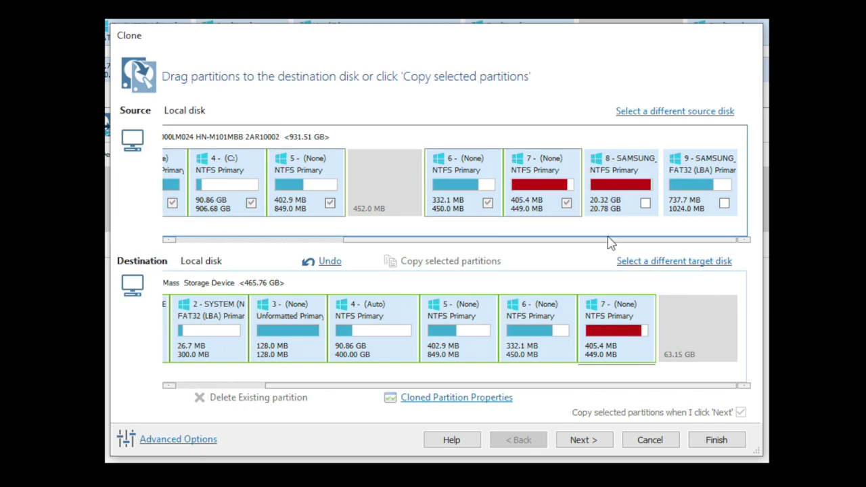
pyautogui.moveTo(603, 170); pyautogui.dragTo(690, 315)
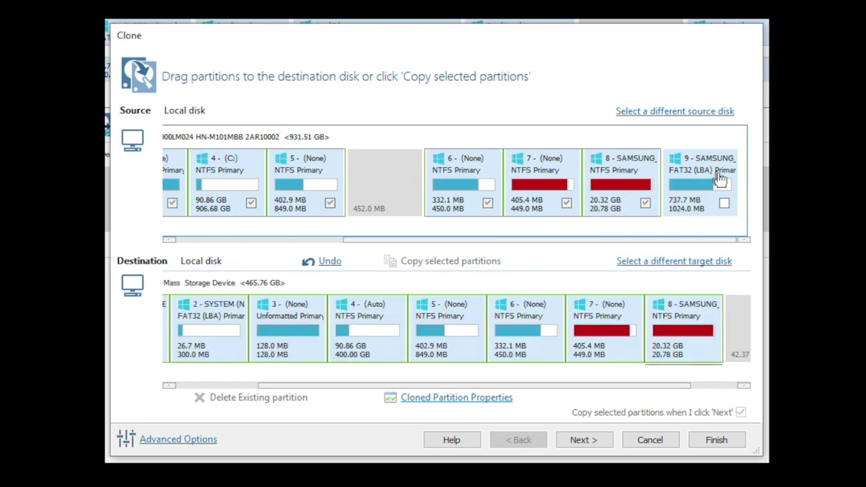
pyautogui.moveTo(721, 164); pyautogui.dragTo(741, 332)
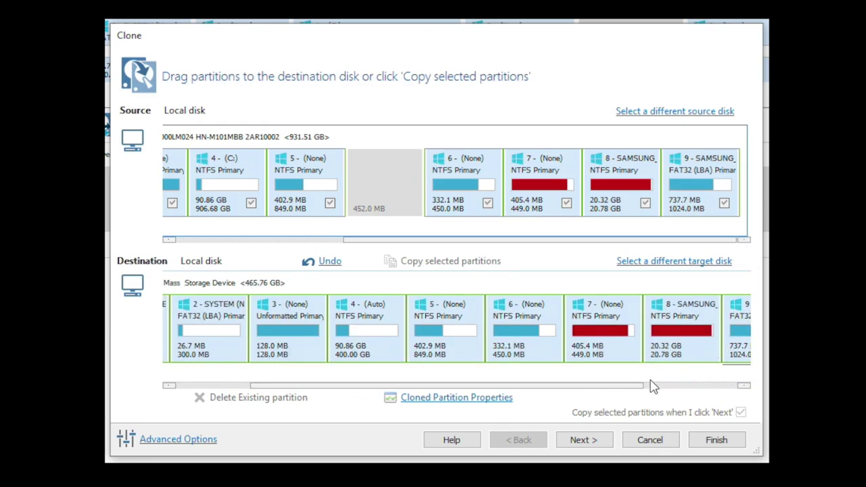
pyautogui.click(653, 386)
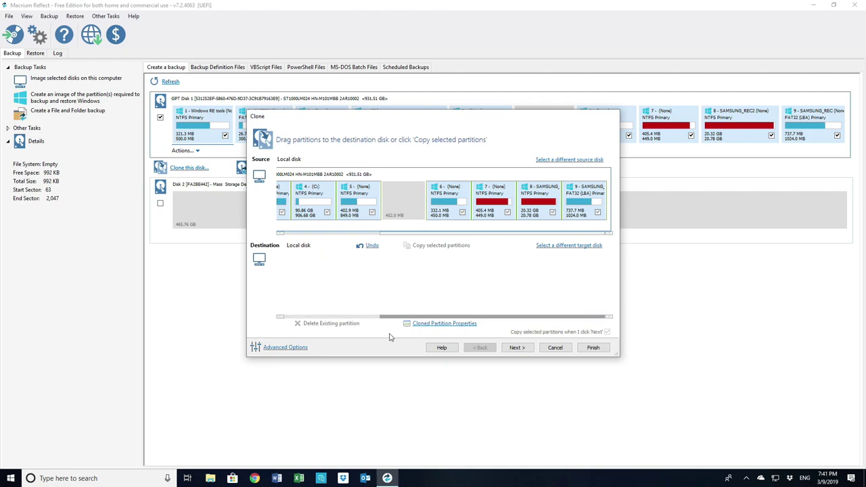
# Complete the clone setup without a schedule, and run it now while saving the backup definition as My Clone.
pyautogui.click(517, 348)
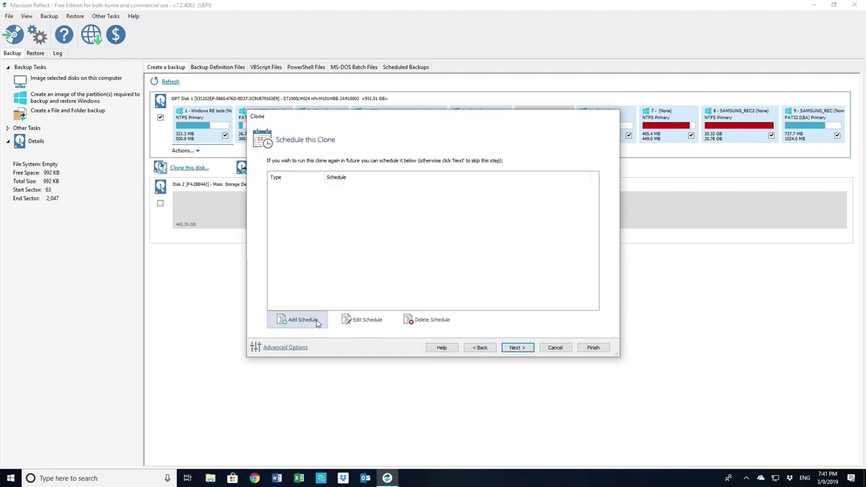
pyautogui.click(516, 347)
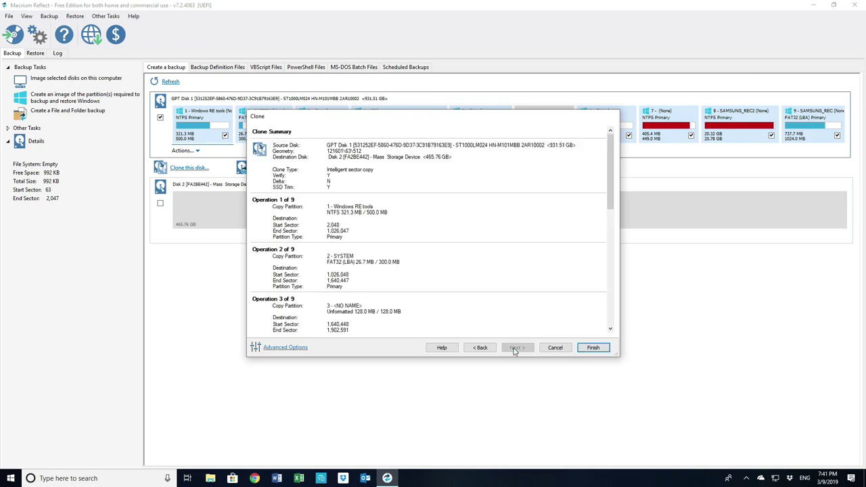
pyautogui.click(593, 348)
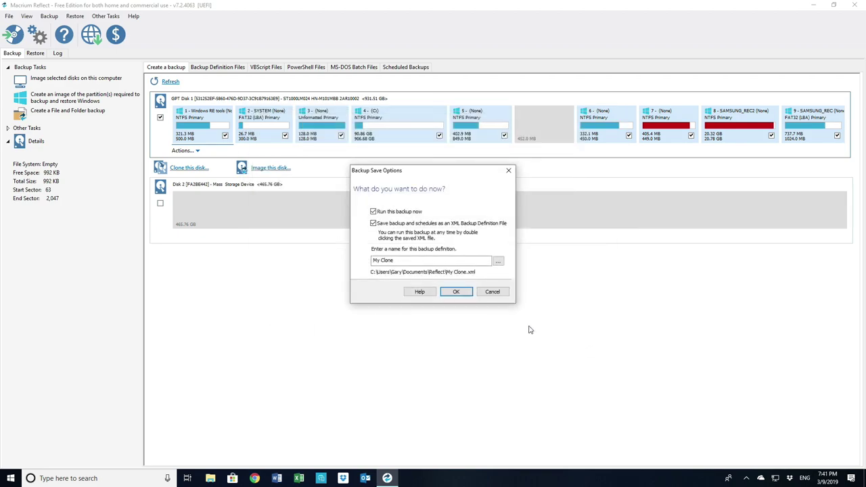
pyautogui.click(456, 292)
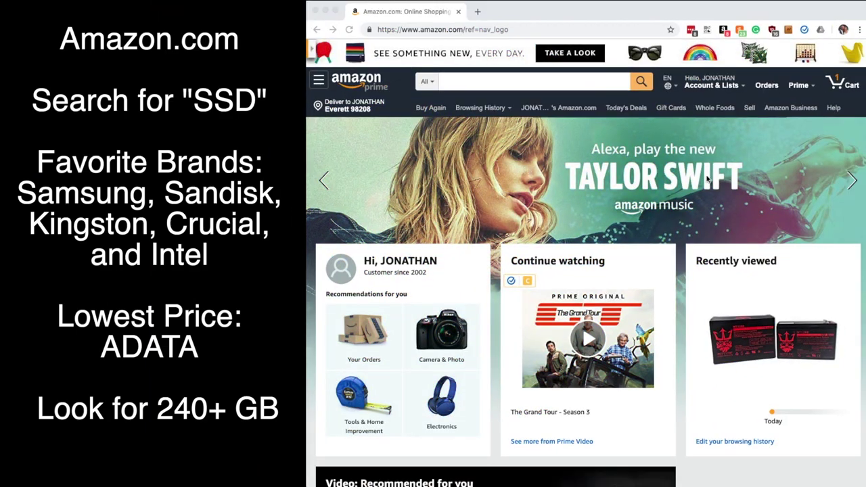
# Search Amazon for "ssd" across all departments.
pyautogui.click(475, 81)
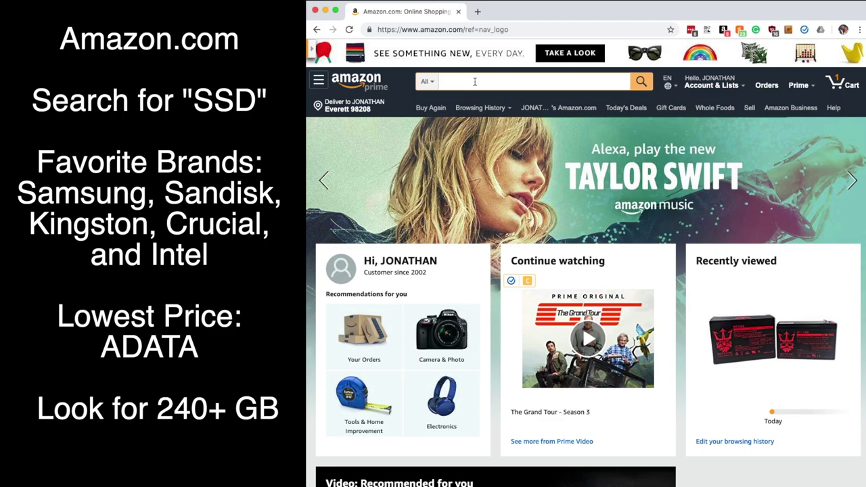
pyautogui.write('ssd')
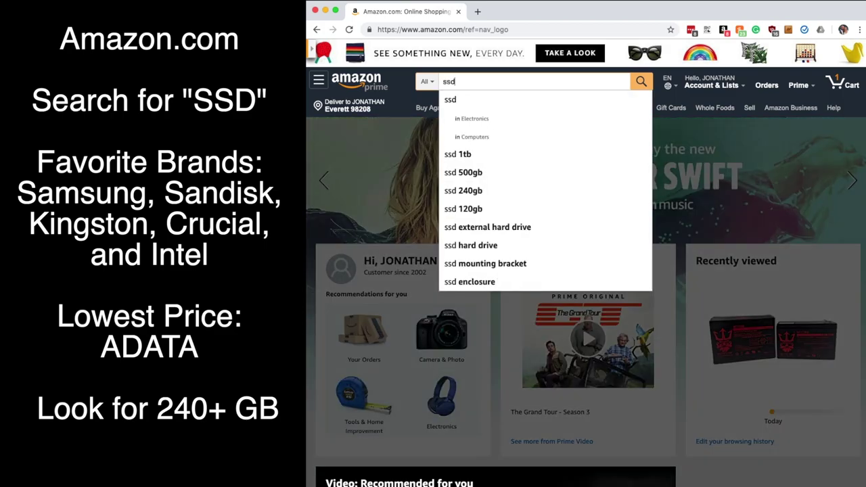
pyautogui.press('Return')
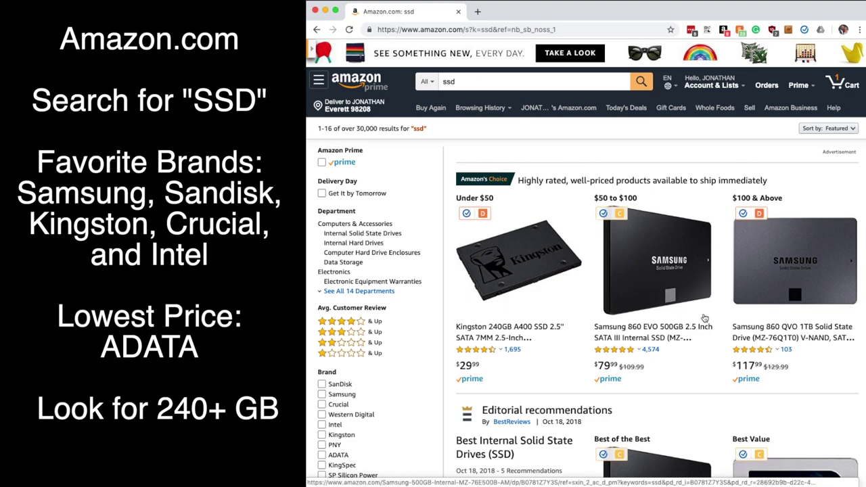
# Filter the SSD results by the brands SanDisk, Crucial, Kingston and Samsung.
pyautogui.scroll(-1, 705, 318)
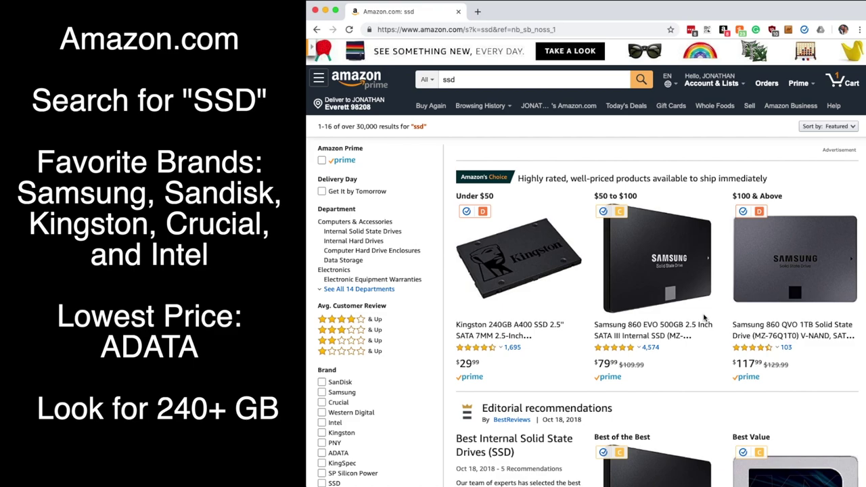
pyautogui.scroll(-1, 705, 318)
pyautogui.scroll(-1, 704, 318)
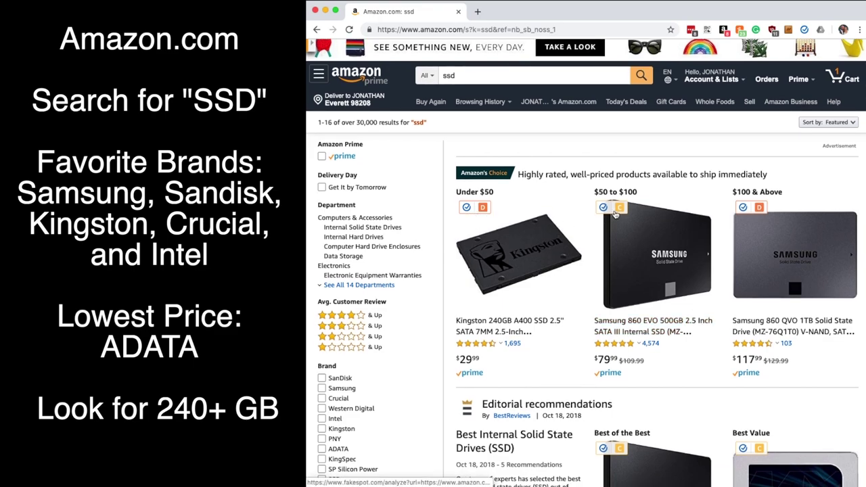
pyautogui.scroll(-3, 593, 261)
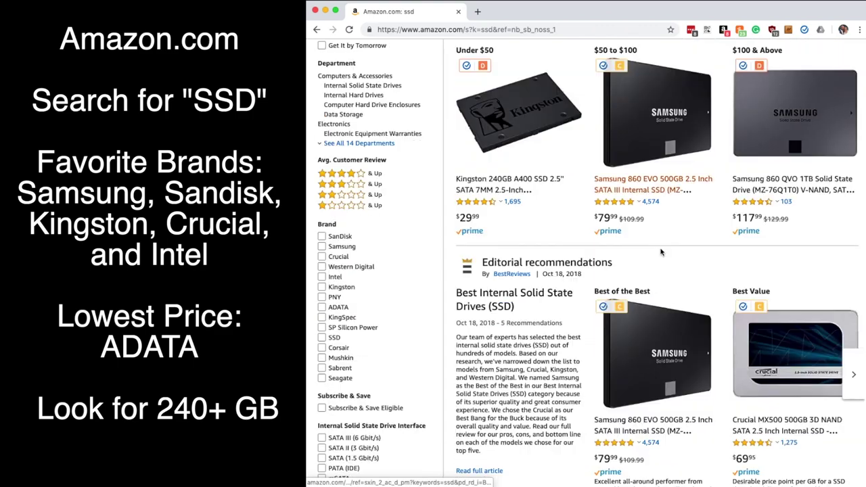
pyautogui.click(323, 235)
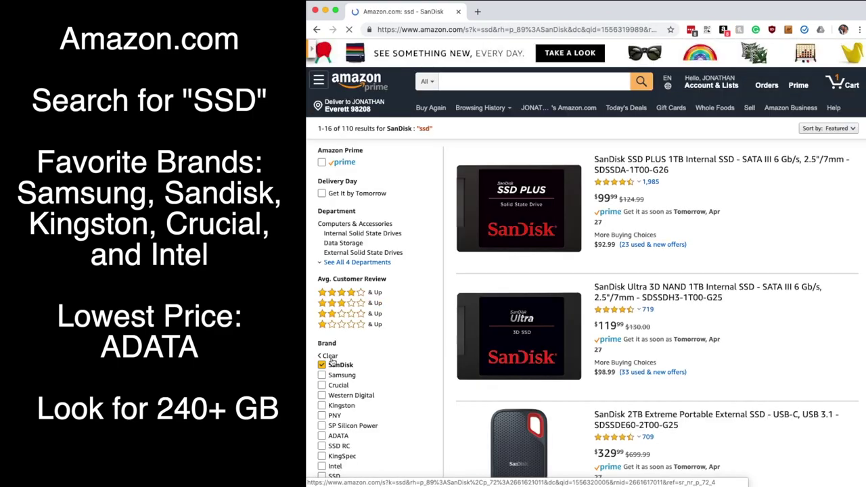
pyautogui.click(322, 376)
pyautogui.click(322, 385)
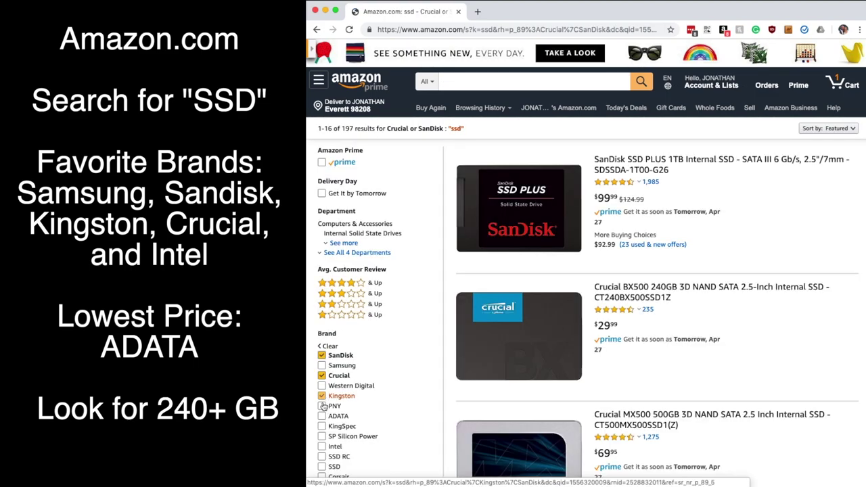
pyautogui.click(322, 396)
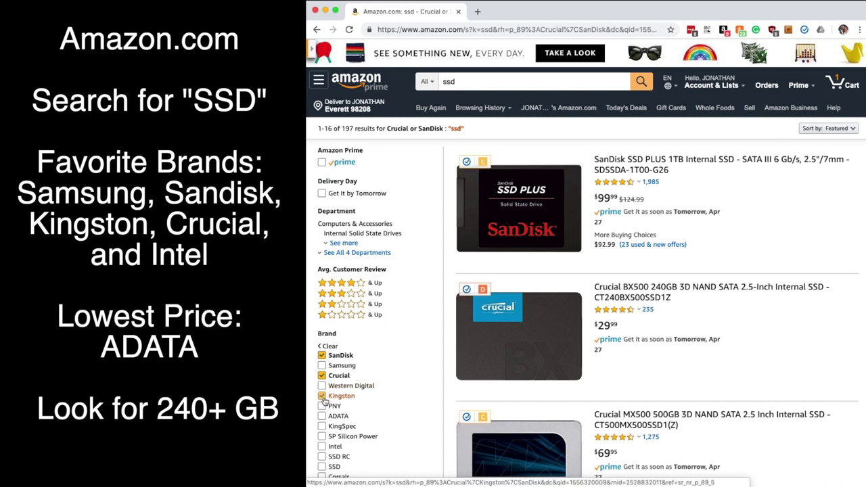
pyautogui.click(323, 365)
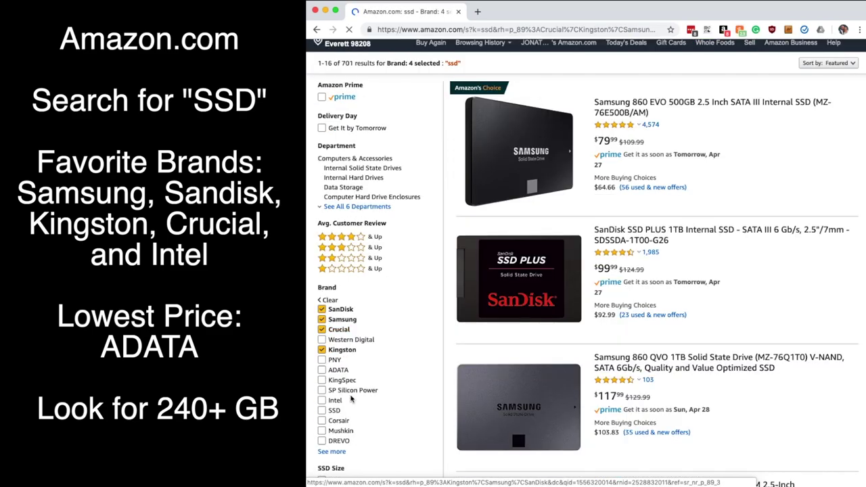
# Add ADATA and Intel to the selected brand filters.
pyautogui.click(334, 391)
pyautogui.click(323, 370)
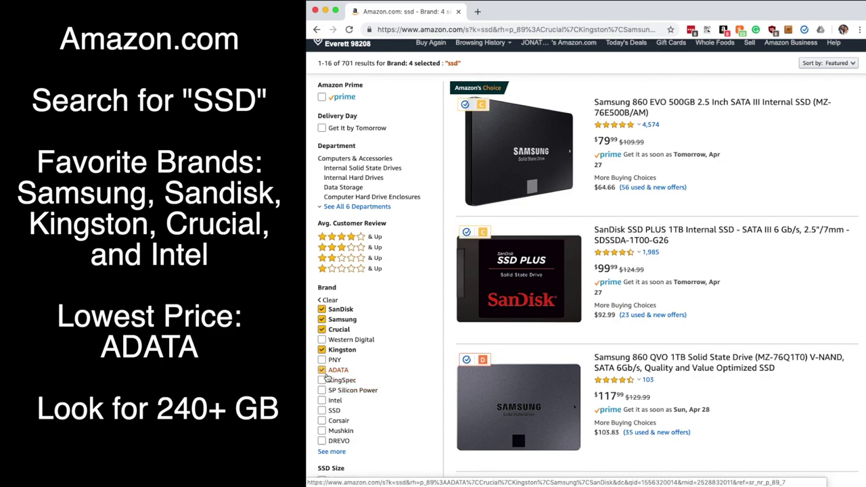
pyautogui.click(326, 387)
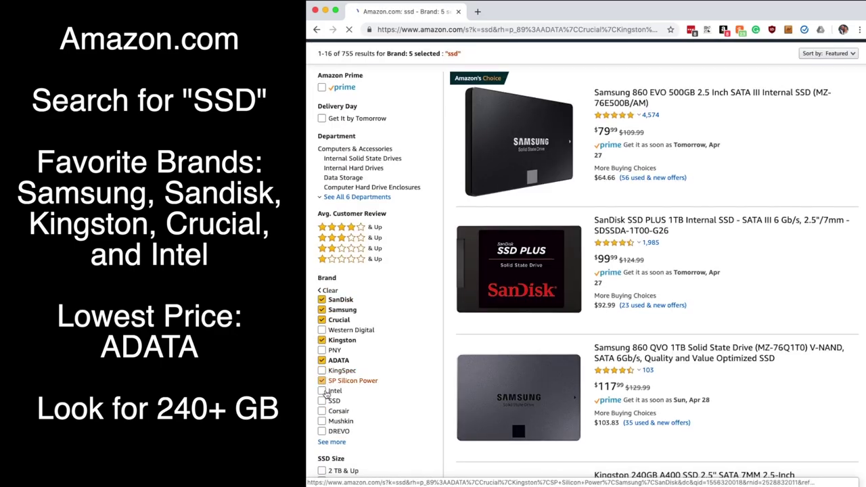
pyautogui.click(323, 392)
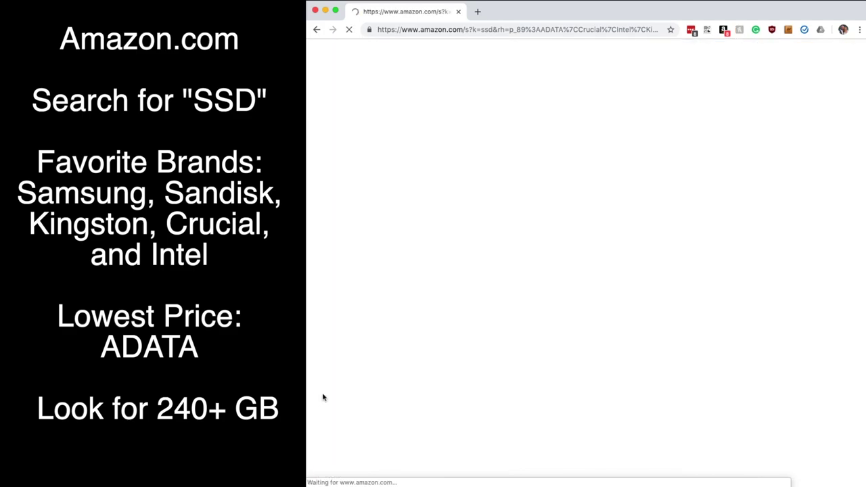
pyautogui.click(323, 403)
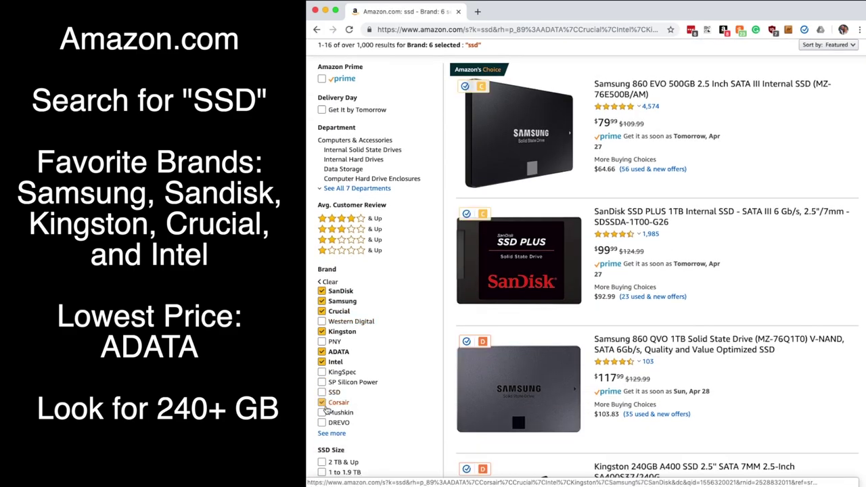
pyautogui.click(323, 404)
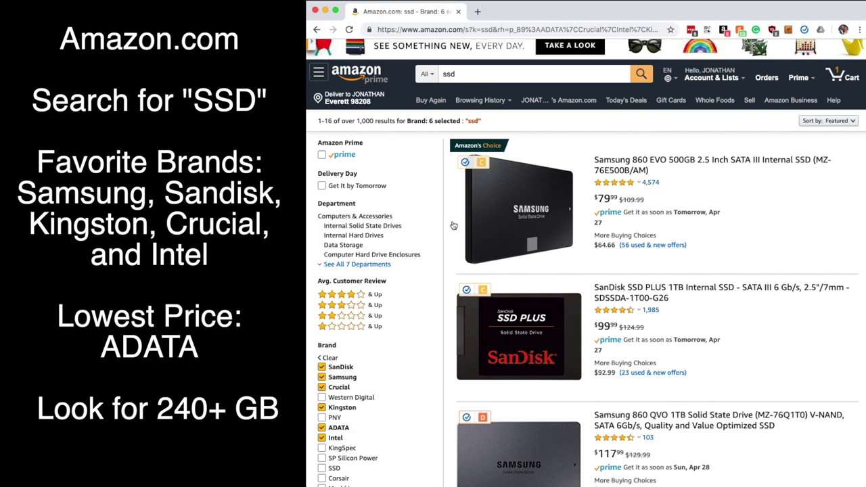
# Limit the results to Prime-eligible items and sort them by Price: Low to High.
pyautogui.click(321, 154)
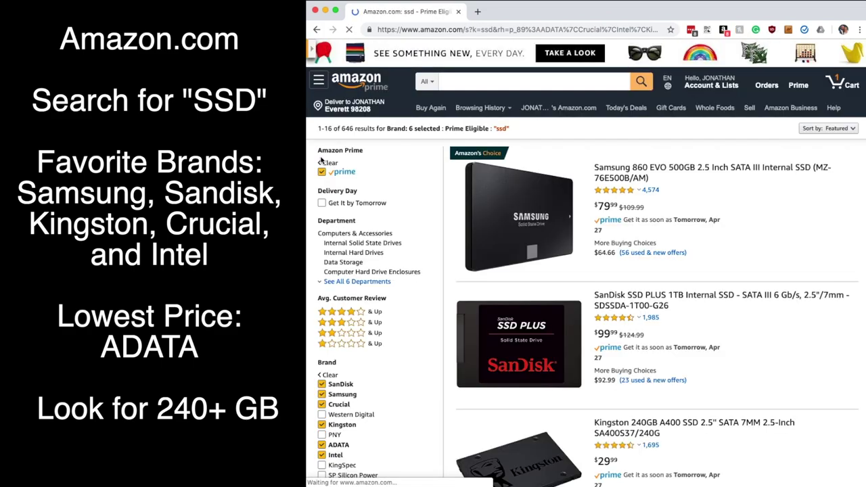
pyautogui.click(837, 128)
pyautogui.click(842, 144)
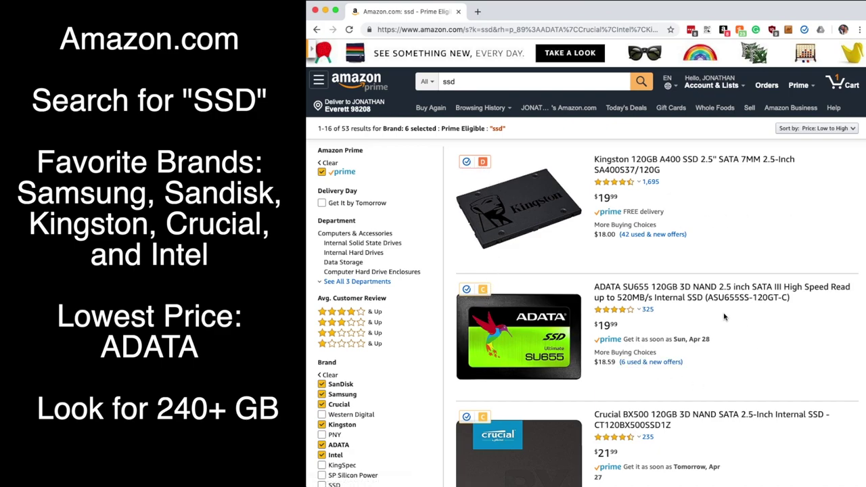
# Look through the cheapest SSDs on the first results page, comparing their capacities, form factors and prices.
pyautogui.scroll(-2, 728, 369)
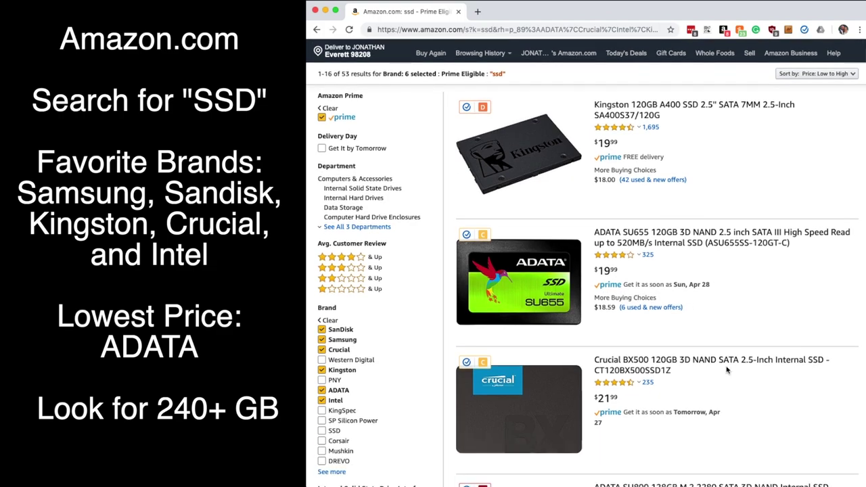
pyautogui.scroll(-4, 728, 370)
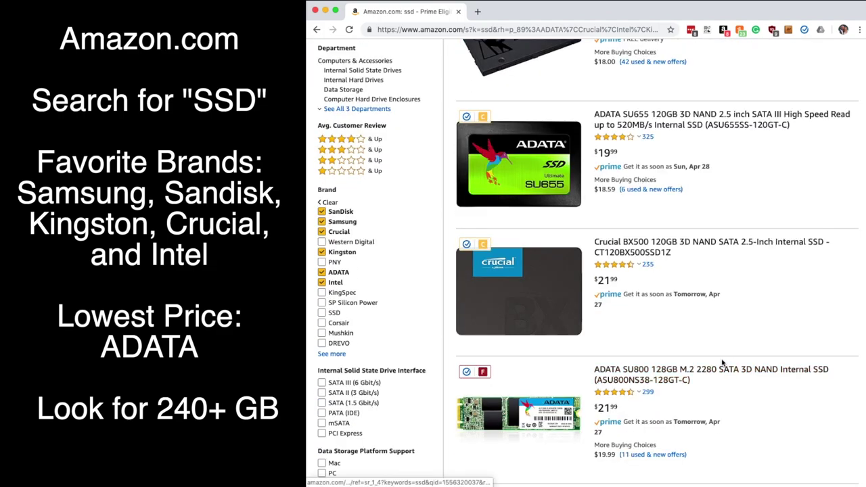
pyautogui.scroll(-2, 722, 363)
pyautogui.scroll(-3, 719, 362)
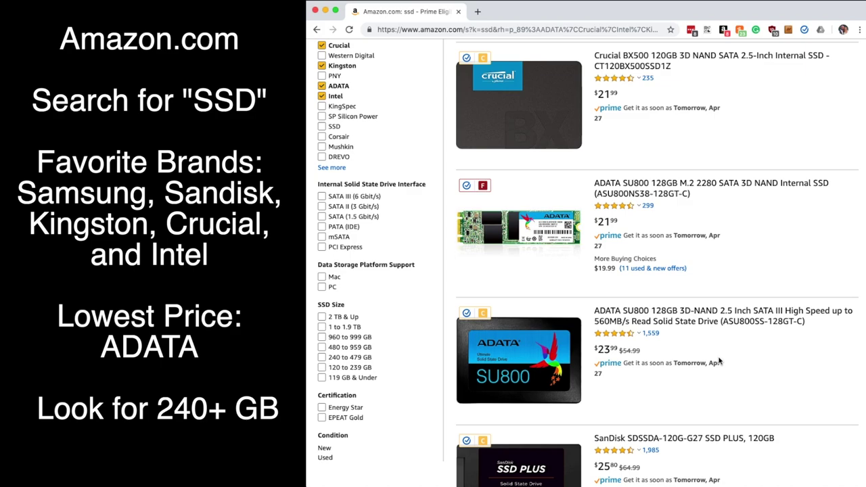
pyautogui.scroll(-1, 719, 362)
pyautogui.scroll(-2, 719, 362)
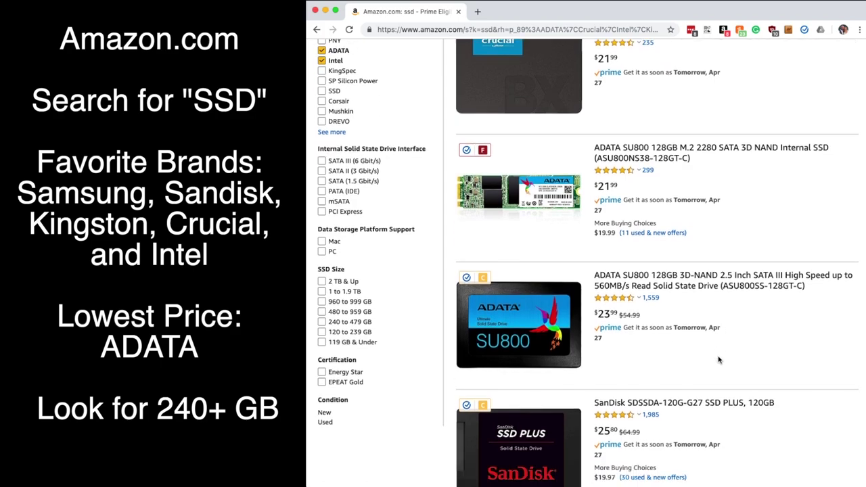
pyautogui.scroll(-3, 719, 360)
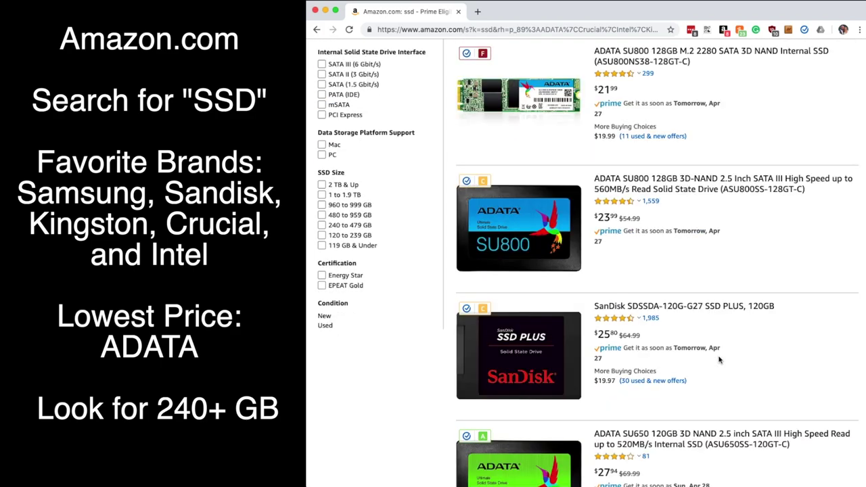
pyautogui.scroll(-5, 719, 360)
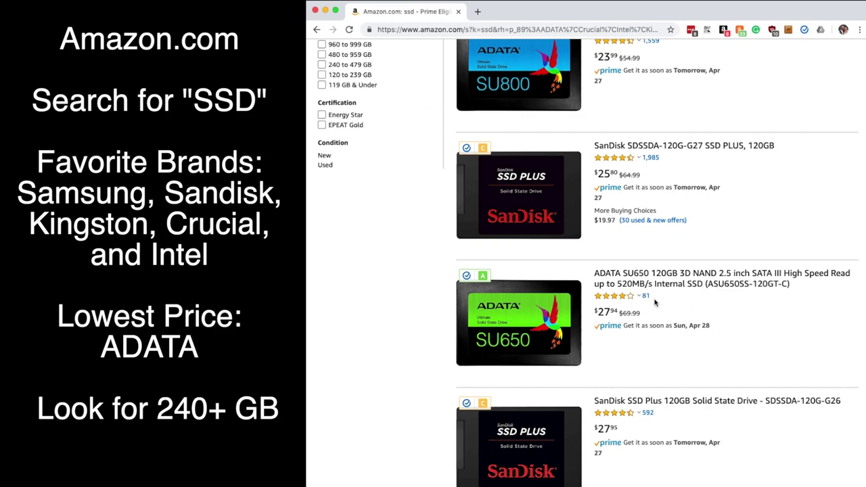
pyautogui.scroll(-1, 620, 316)
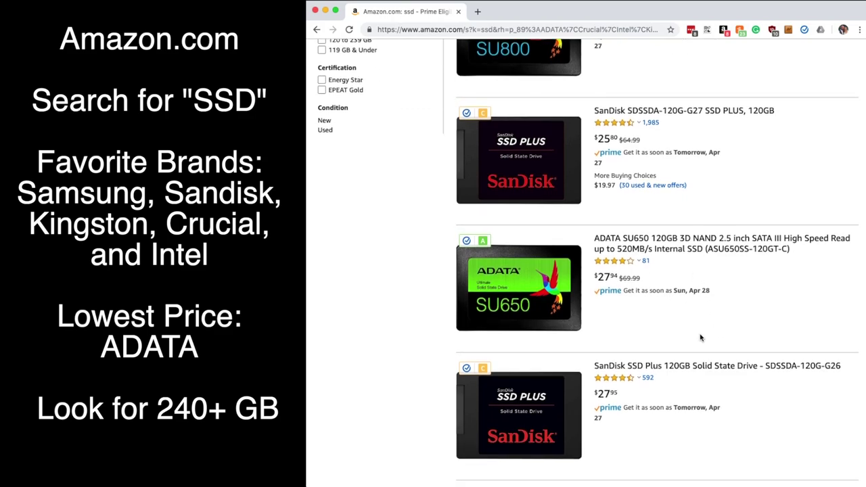
pyautogui.scroll(-8, 701, 337)
pyautogui.scroll(-3, 701, 337)
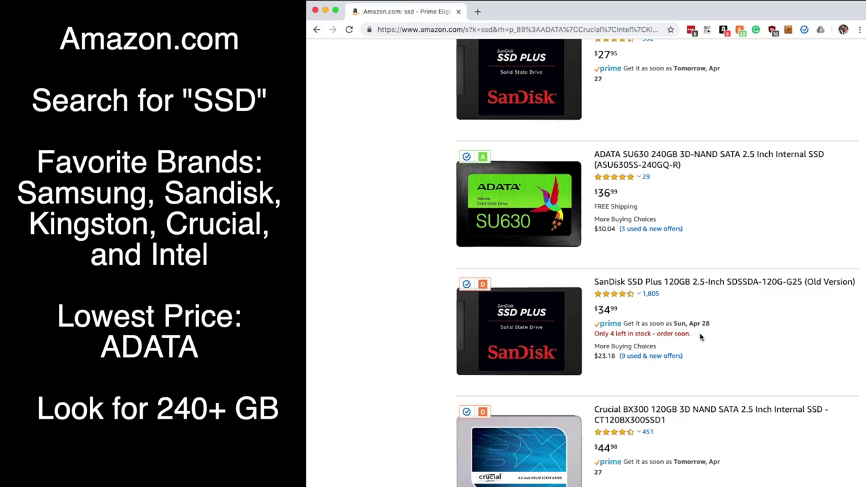
pyautogui.scroll(-2, 701, 337)
pyautogui.scroll(-10, 679, 349)
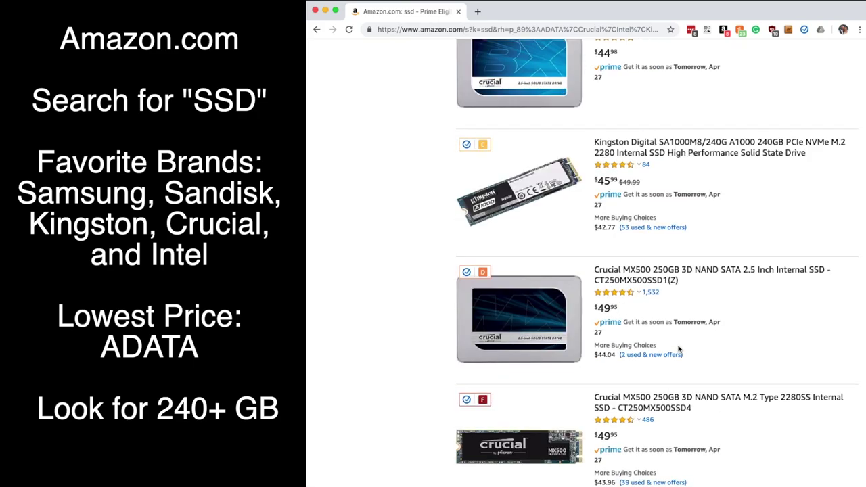
# Check the customer ratings of the 2.5-inch Crucial MX500 250GB and the star breakdown of the Samsung 860 EVO 250GB.
pyautogui.moveTo(624, 292)
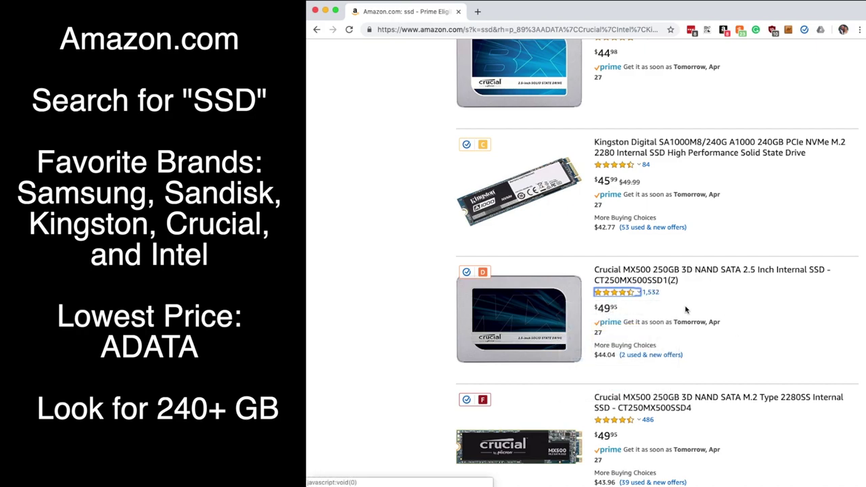
pyautogui.scroll(-4, 754, 296)
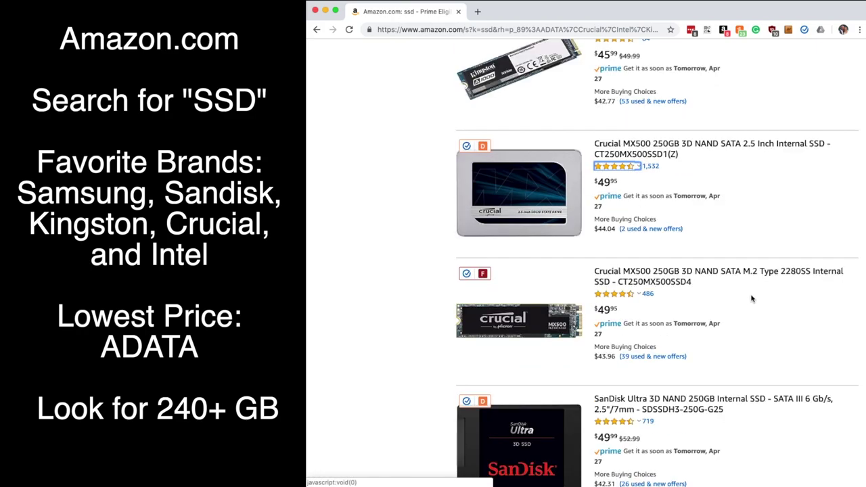
pyautogui.scroll(-5, 751, 299)
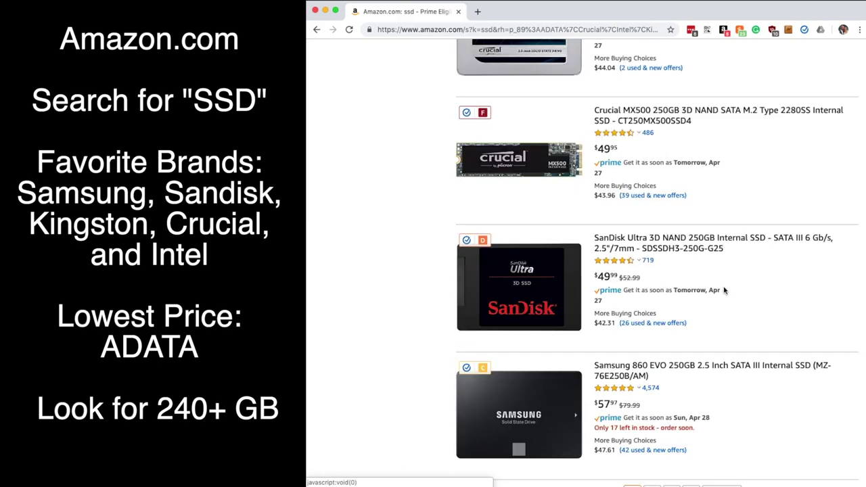
pyautogui.scroll(-2, 690, 300)
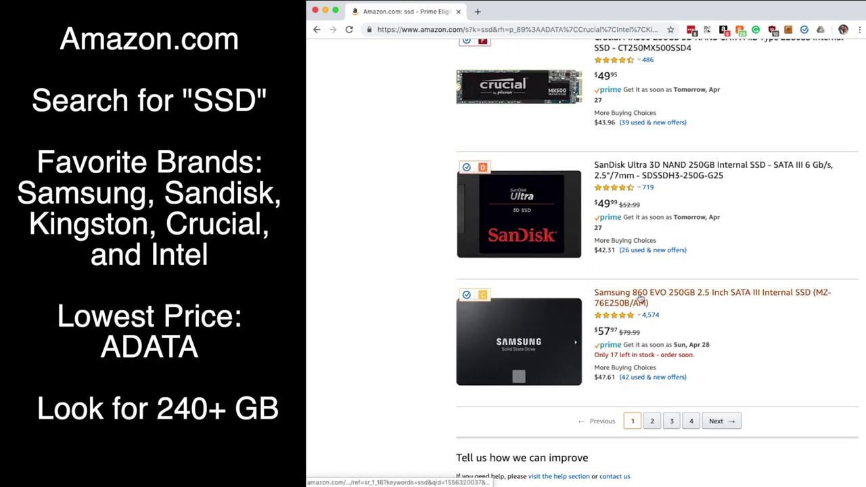
pyautogui.click(616, 315)
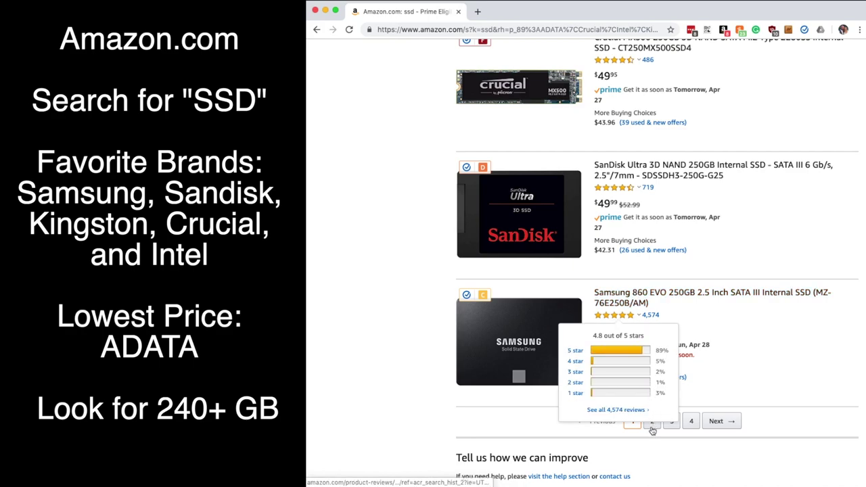
pyautogui.moveTo(627, 318)
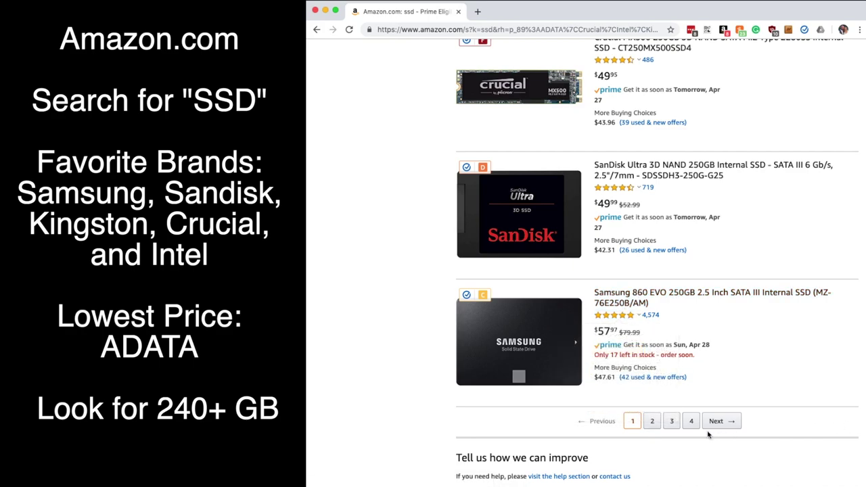
# Open the second page of results and examine the higher-priced SSDs listed there.
pyautogui.click(653, 421)
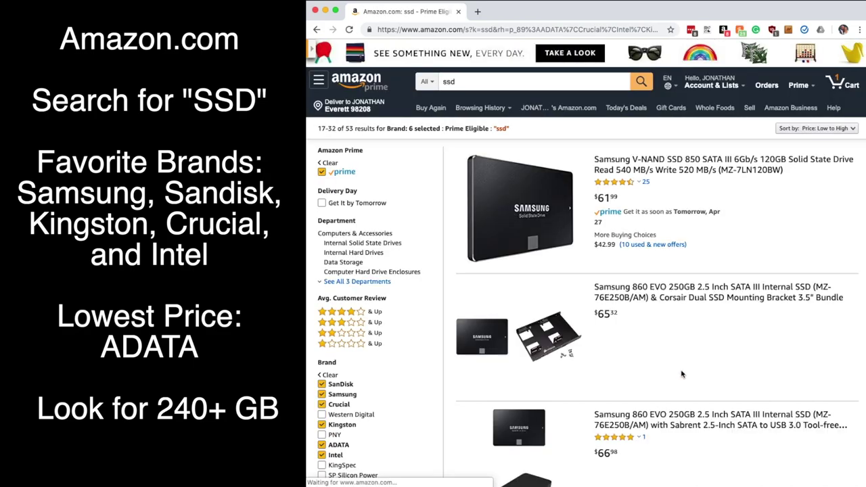
pyautogui.scroll(-1, 681, 373)
pyautogui.scroll(-3, 681, 374)
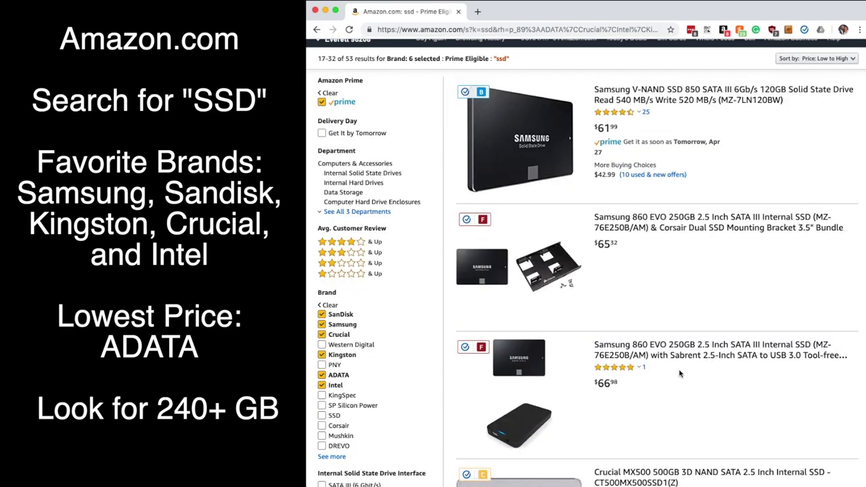
pyautogui.scroll(-2, 680, 373)
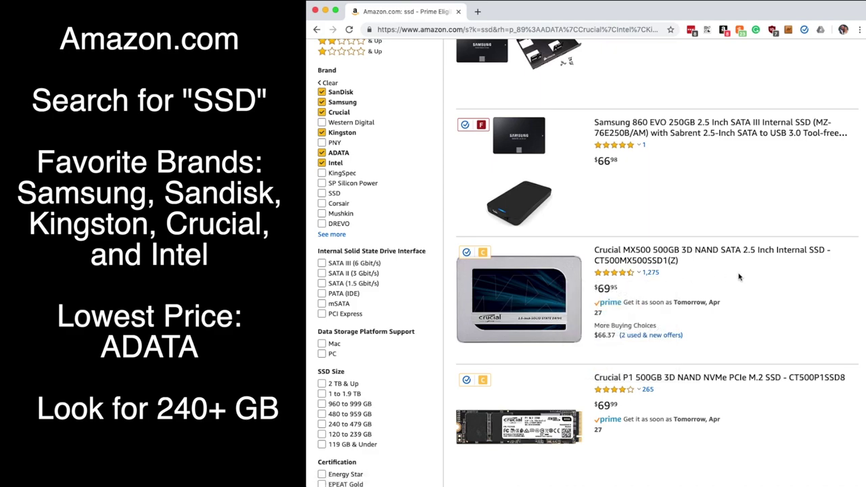
# Compare the further SSD results, check the star breakdown of the Intel SSD 545s Series 512GB, and open its product page.
pyautogui.scroll(-5, 739, 276)
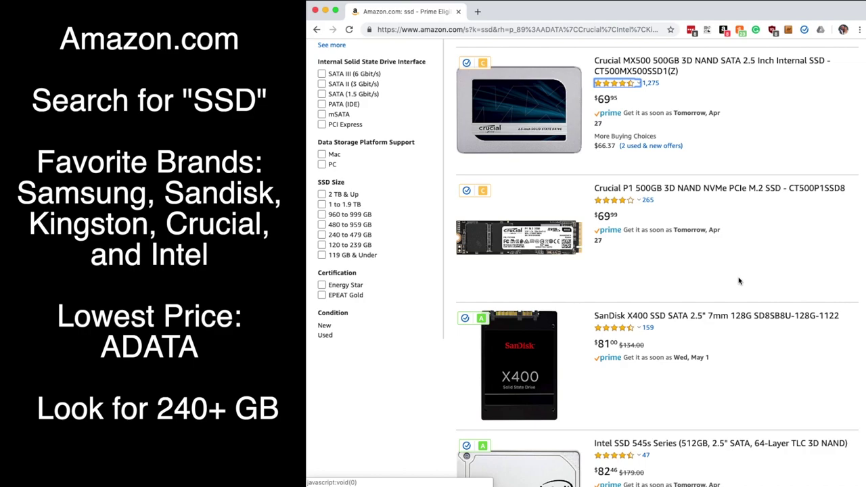
pyautogui.scroll(-1, 739, 281)
pyautogui.scroll(-7, 739, 281)
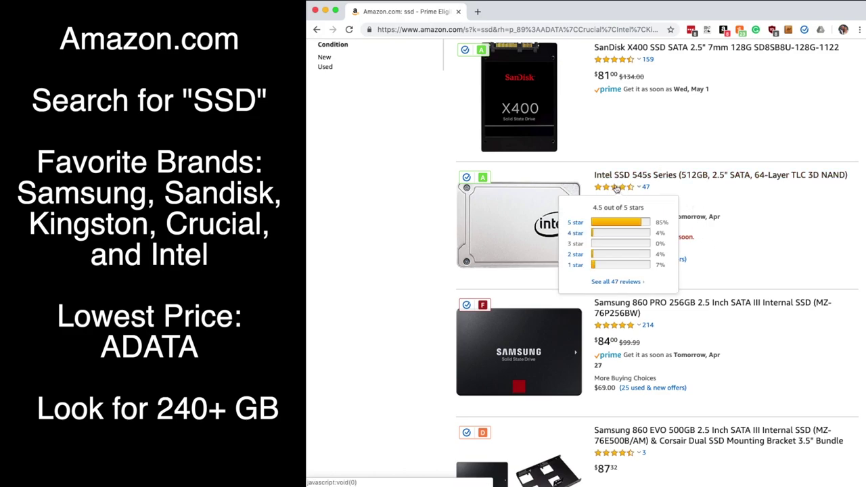
pyautogui.scroll(-2, 805, 262)
pyautogui.scroll(-10, 805, 262)
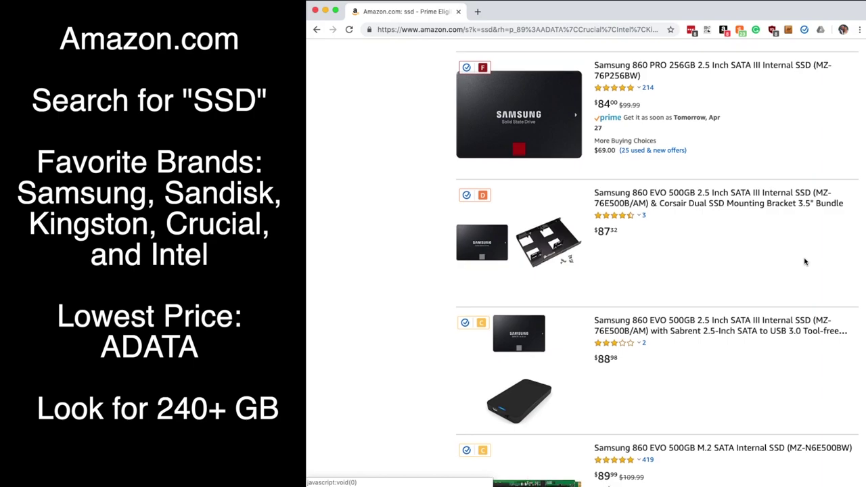
pyautogui.scroll(11, 805, 262)
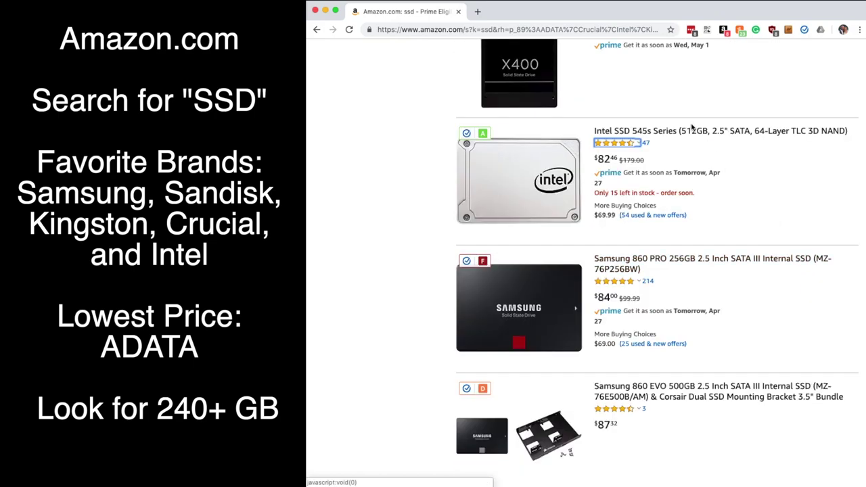
pyautogui.click(693, 131)
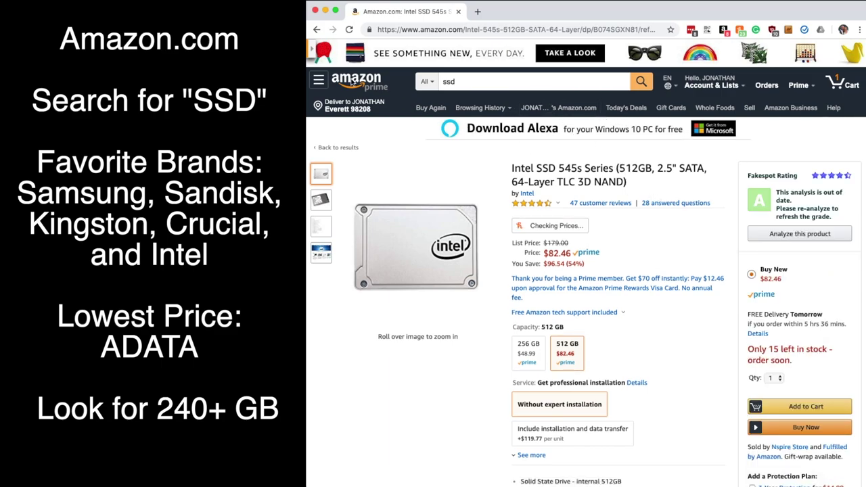
# Return to the search results, open the Crucial MX500 500GB 2.5 Inch Internal SSD, and select its SSD+Adapter style.
pyautogui.click(316, 29)
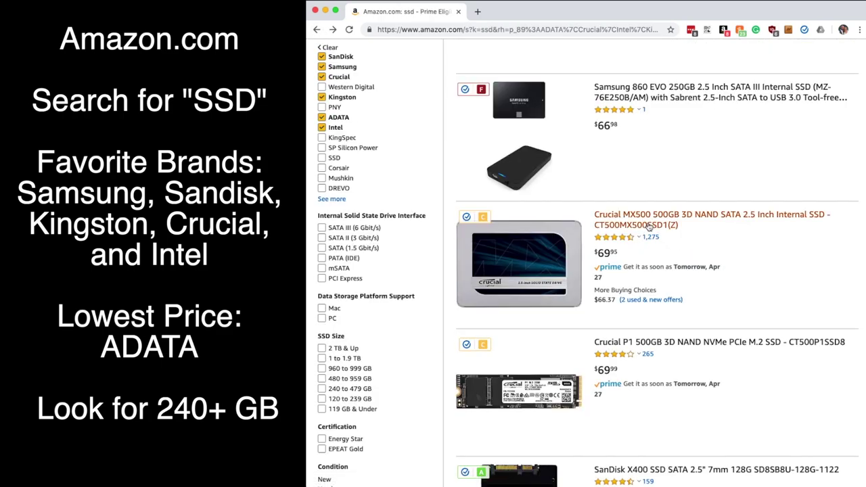
pyautogui.click(650, 228)
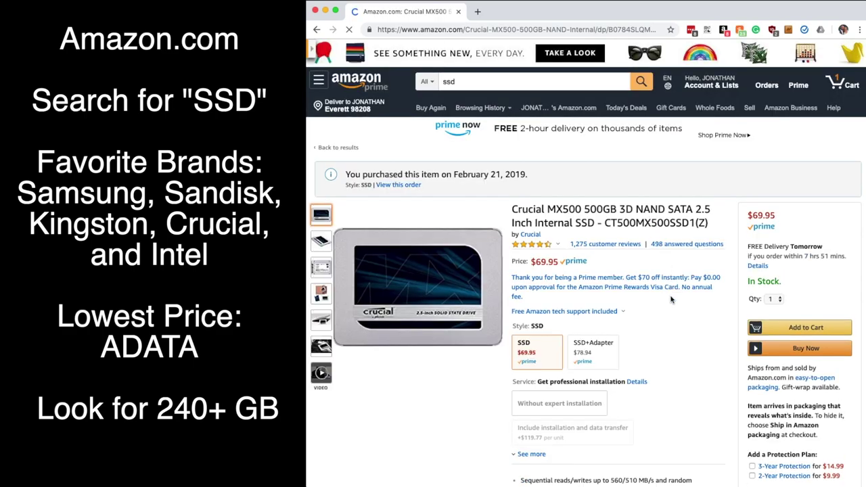
pyautogui.click(598, 353)
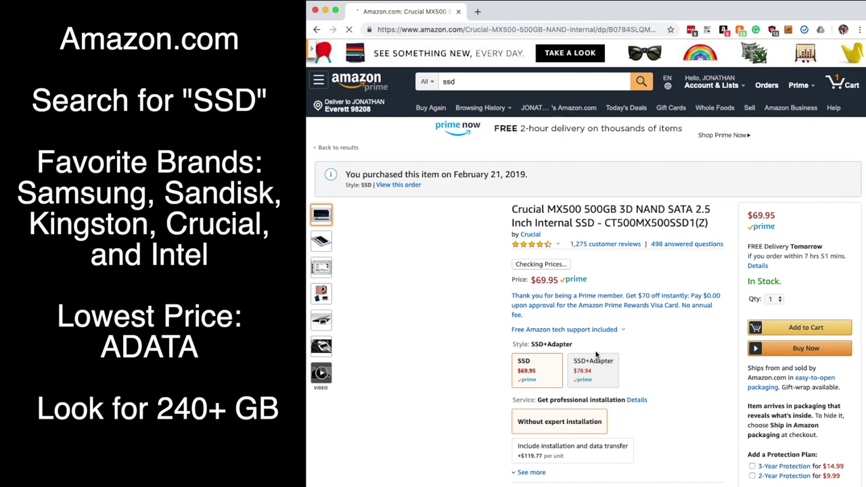
pyautogui.click(597, 373)
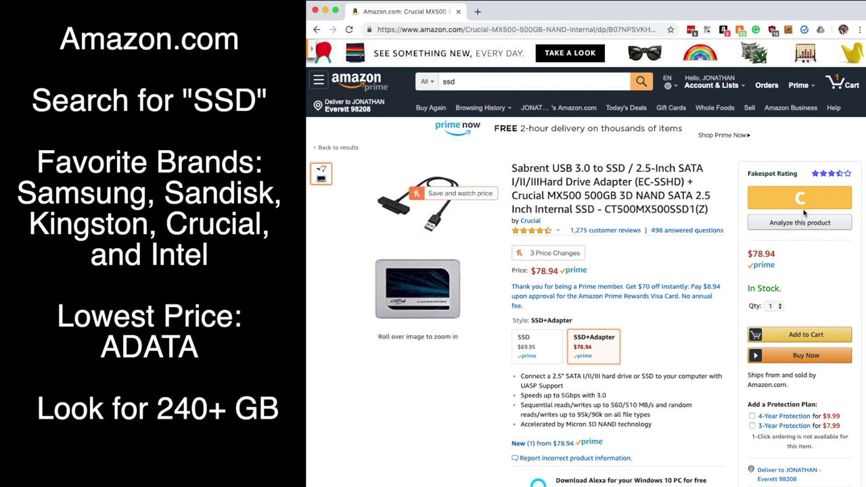
# View the Fakespot review analysis of the Crucial MX500 and adapter bundle, and return to the Amazon product page.
pyautogui.click(812, 226)
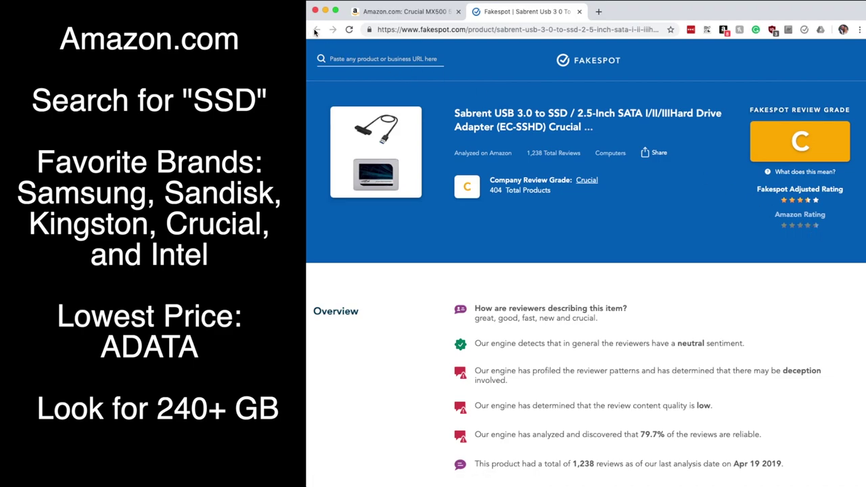
pyautogui.click(579, 11)
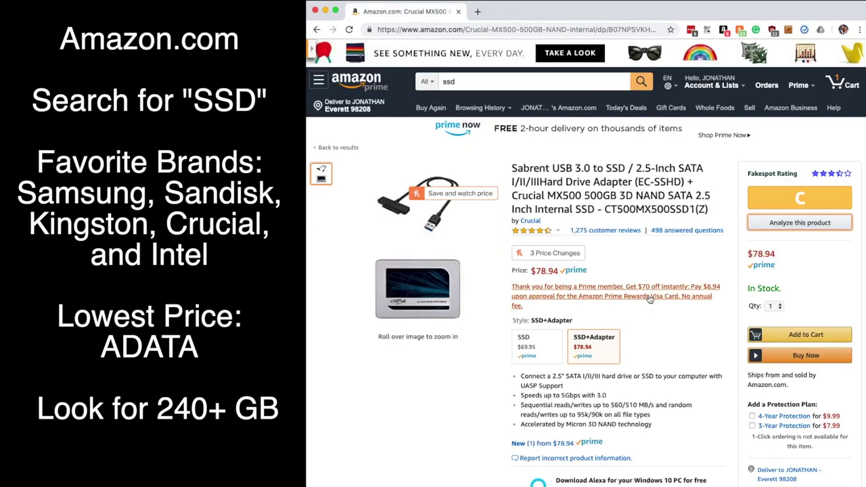